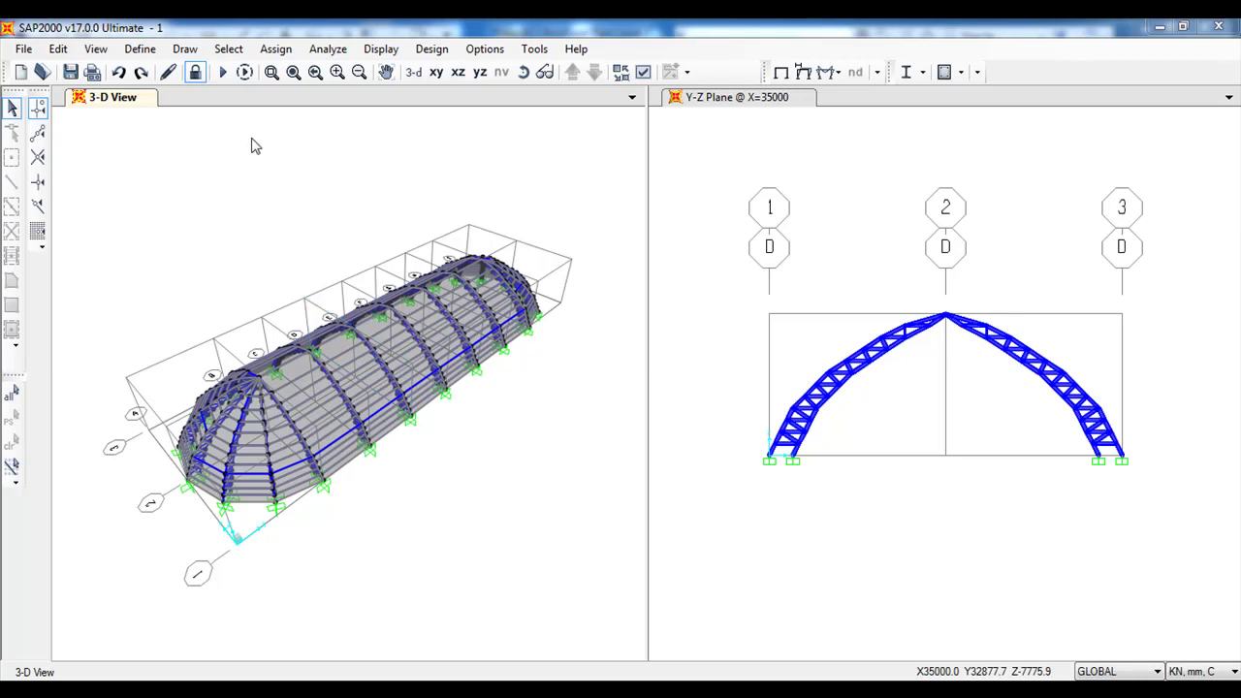
# - Export the curved-truss model to 1.EXR with all levels checked, then reopen the .exr export
pyautogui.click(23, 49)
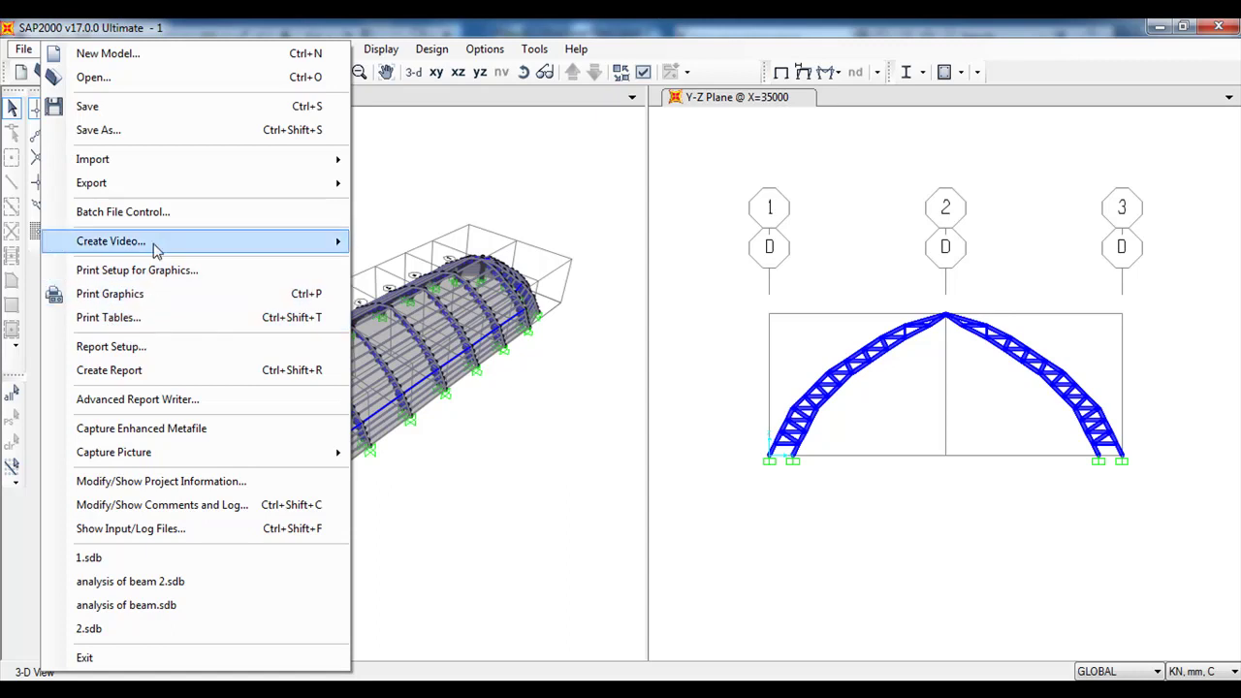
pyautogui.moveTo(91, 183)
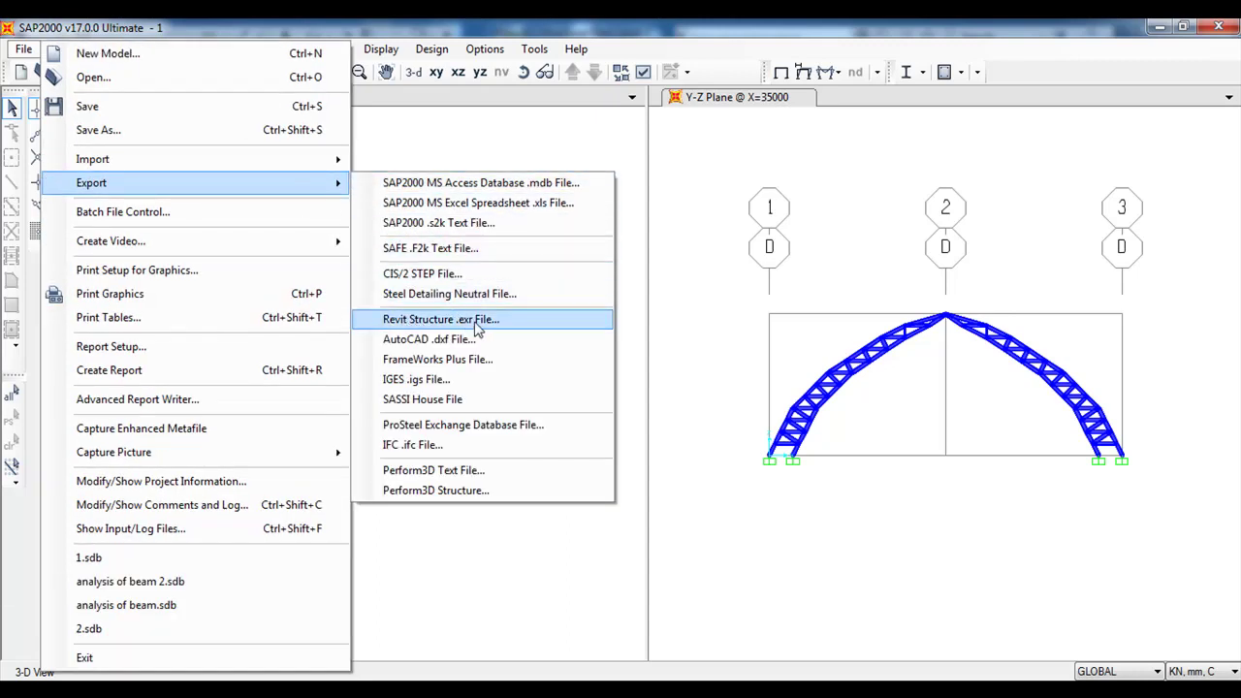
pyautogui.click(532, 324)
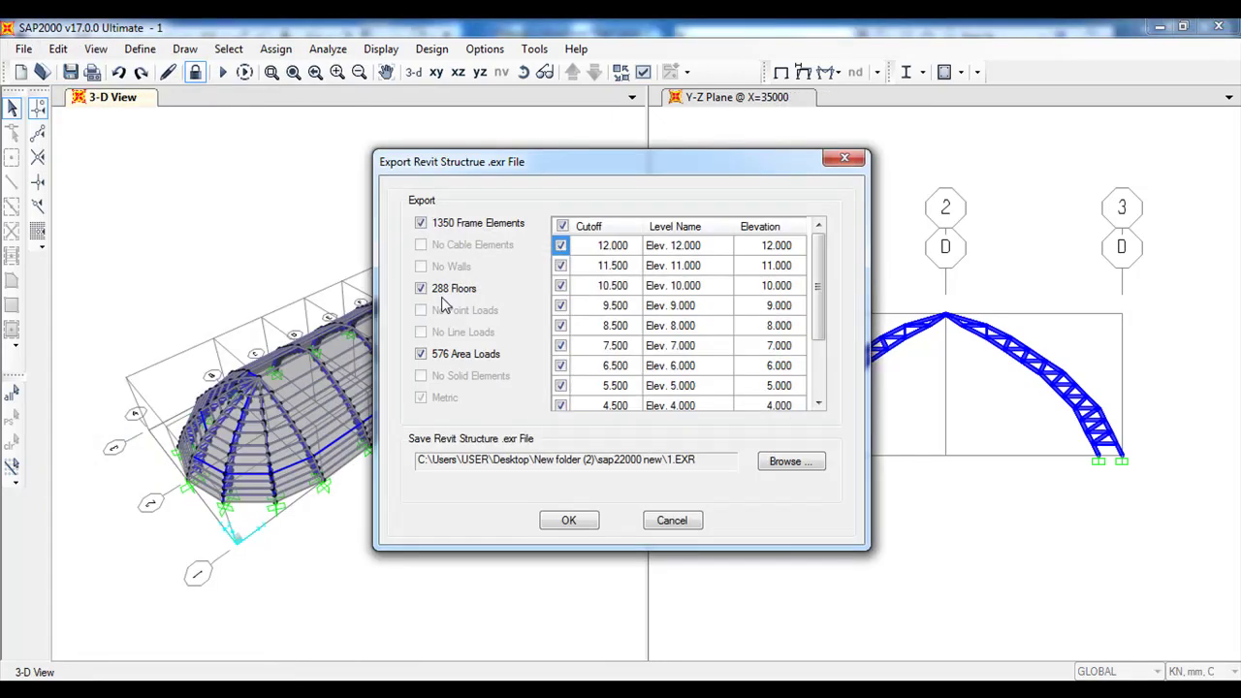
pyautogui.moveTo(817, 283); pyautogui.dragTo(789, 388)
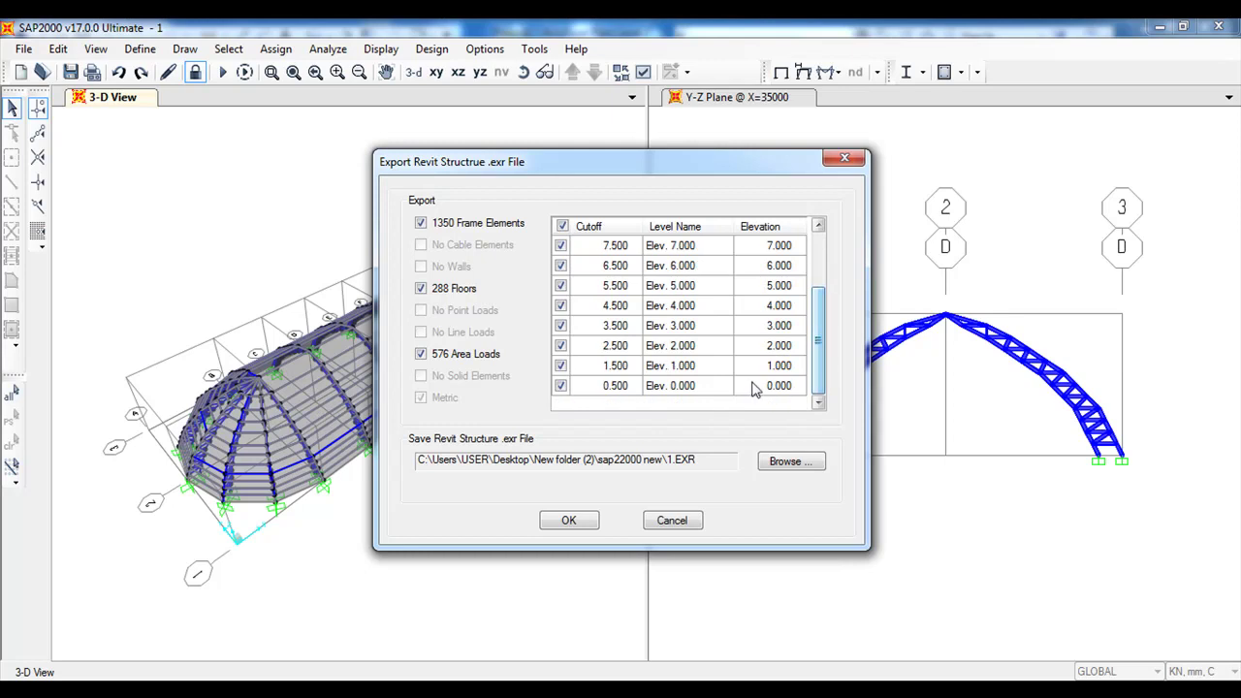
pyautogui.click(576, 521)
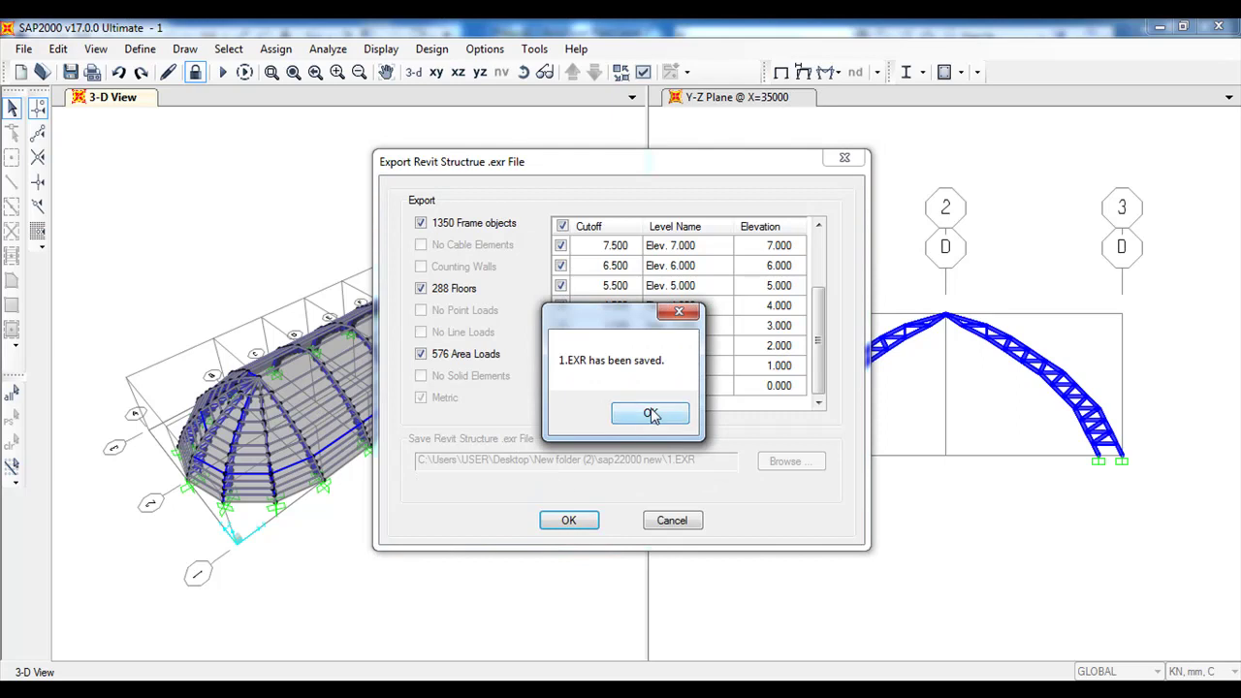
pyautogui.click(649, 413)
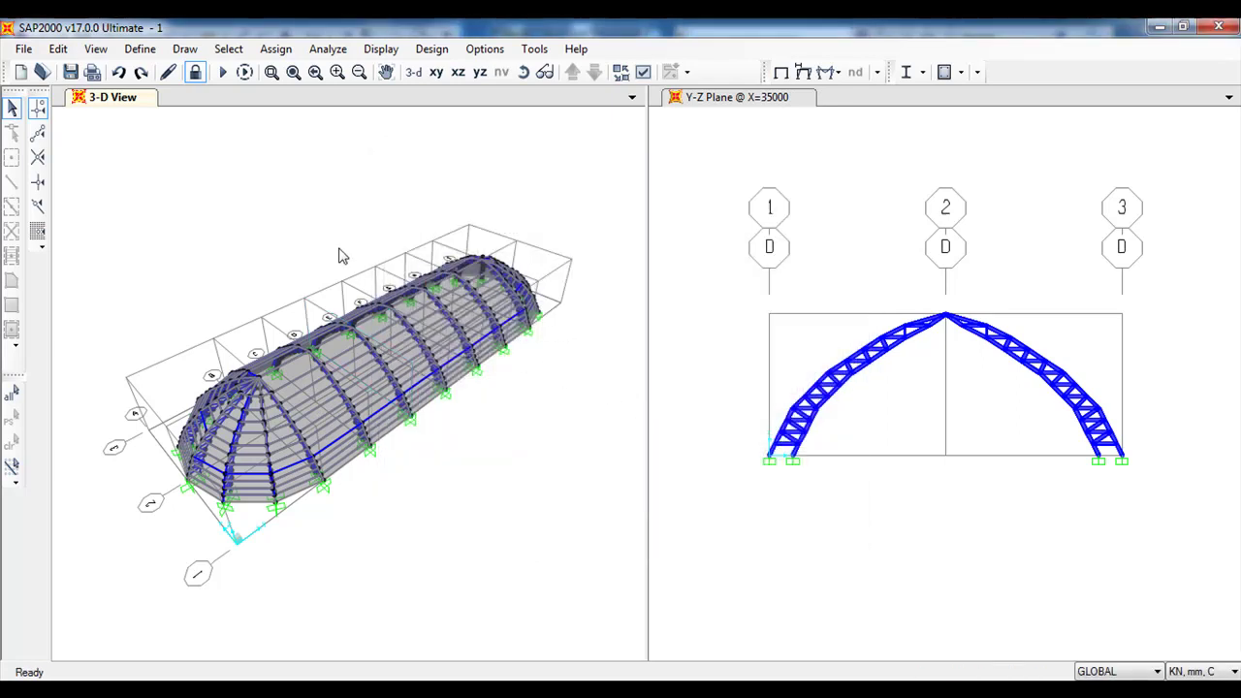
pyautogui.click(24, 49)
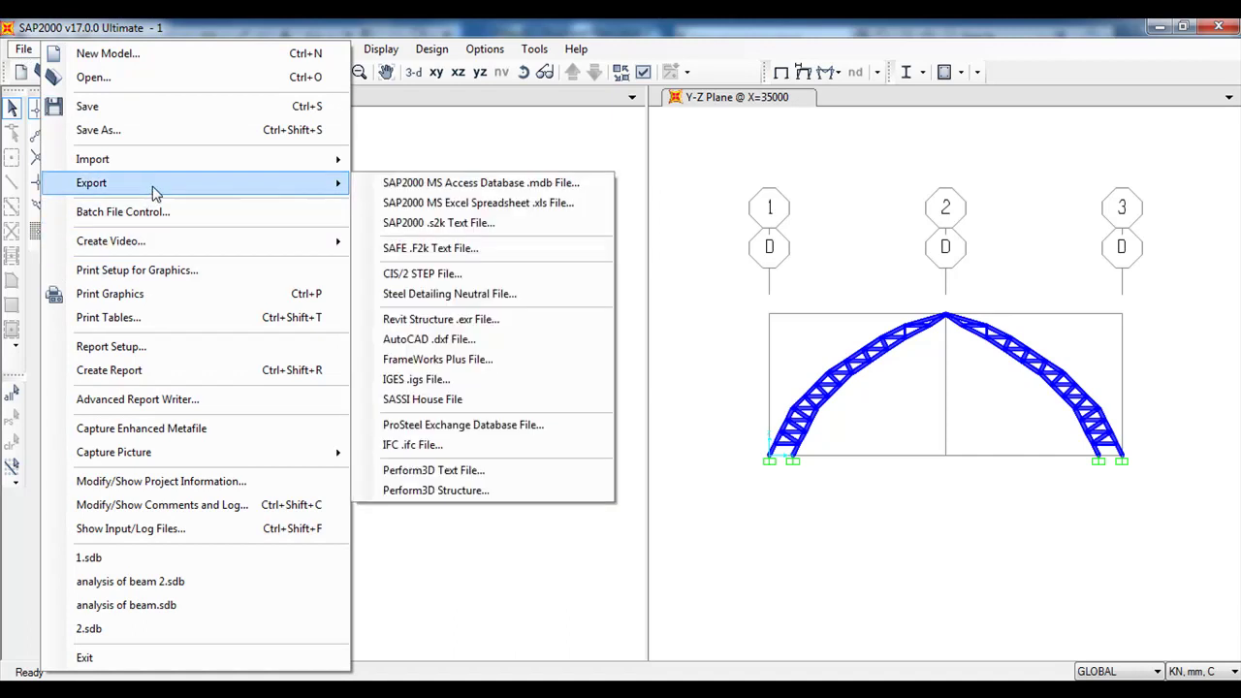
pyautogui.moveTo(91, 182)
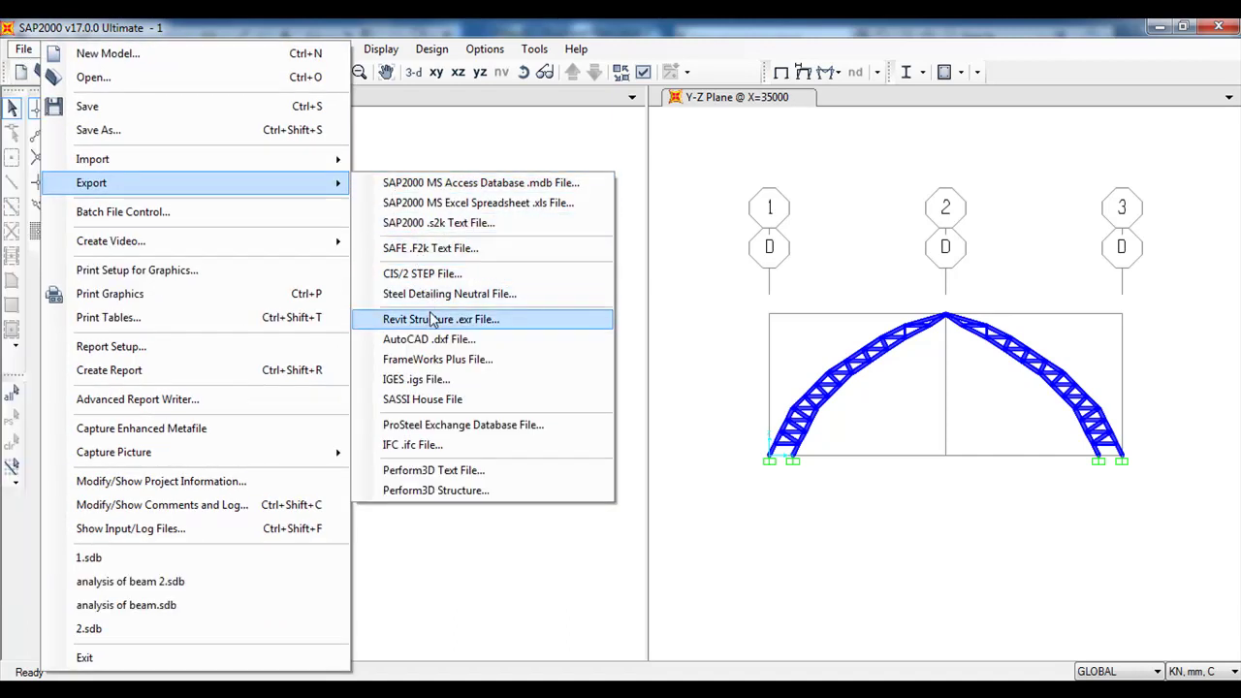
pyautogui.click(424, 320)
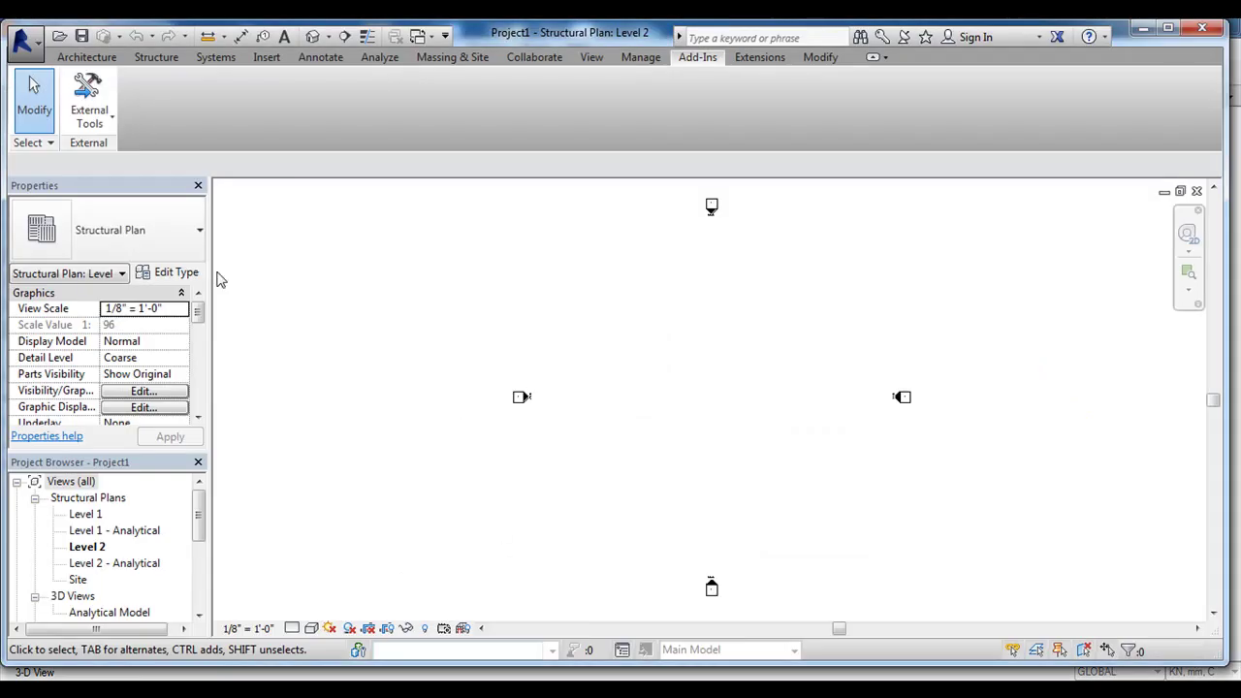
# - Start the SAP2000 import into a new Revit Structure project, dismissing the licence warning
pyautogui.click(87, 107)
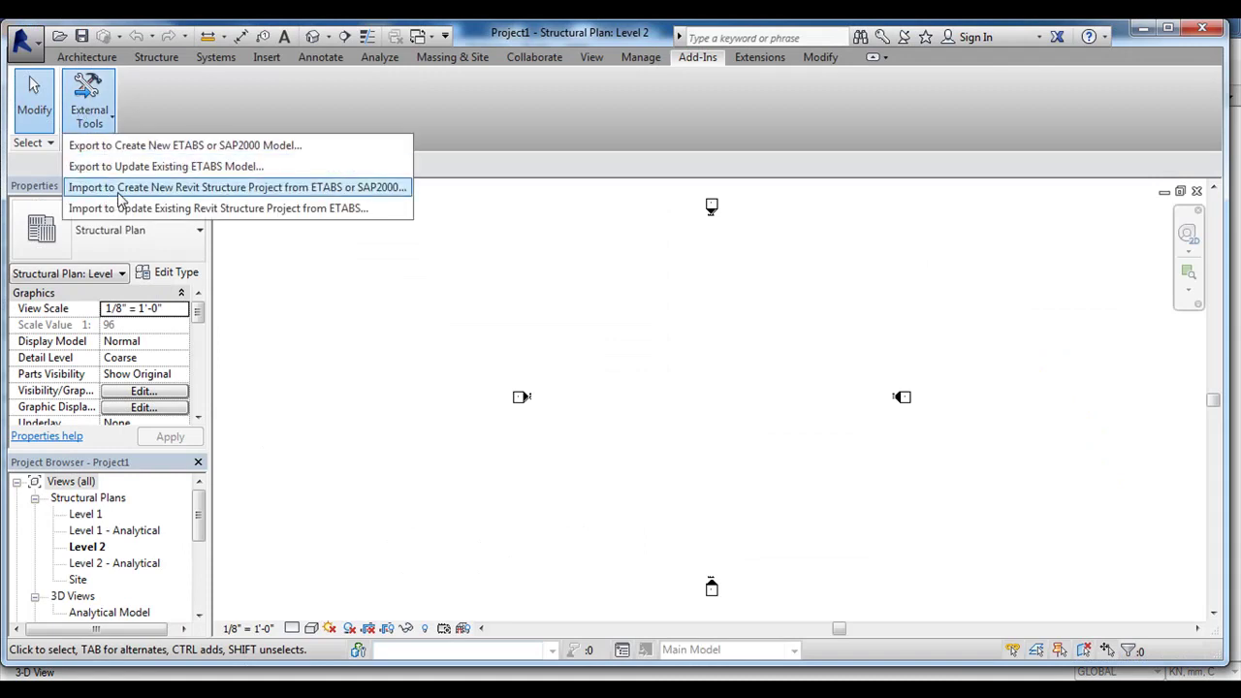
pyautogui.click(198, 188)
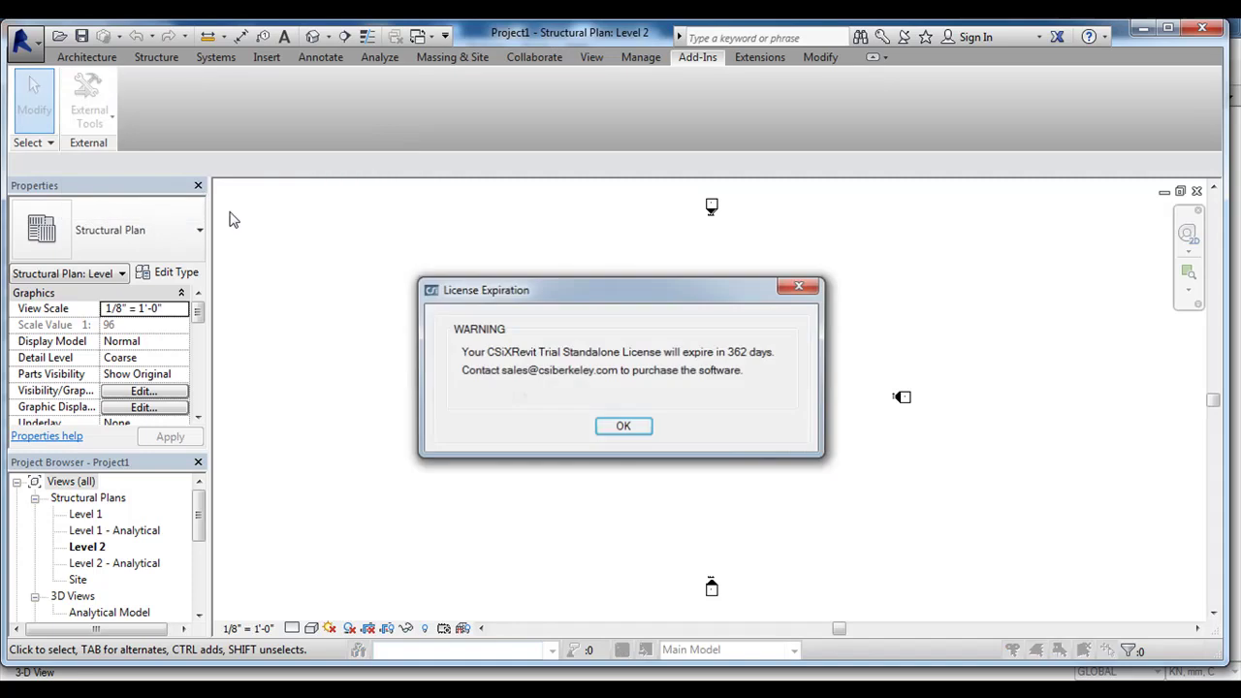
pyautogui.click(625, 428)
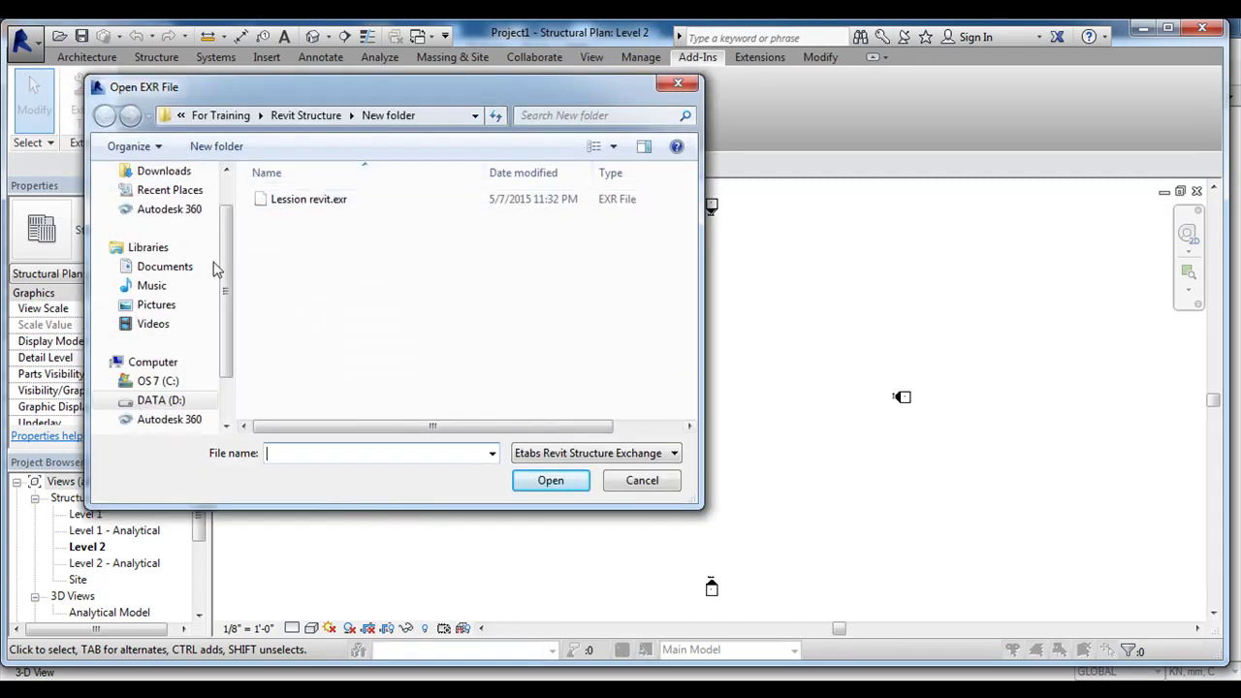
pyautogui.scroll(2, 231, 248)
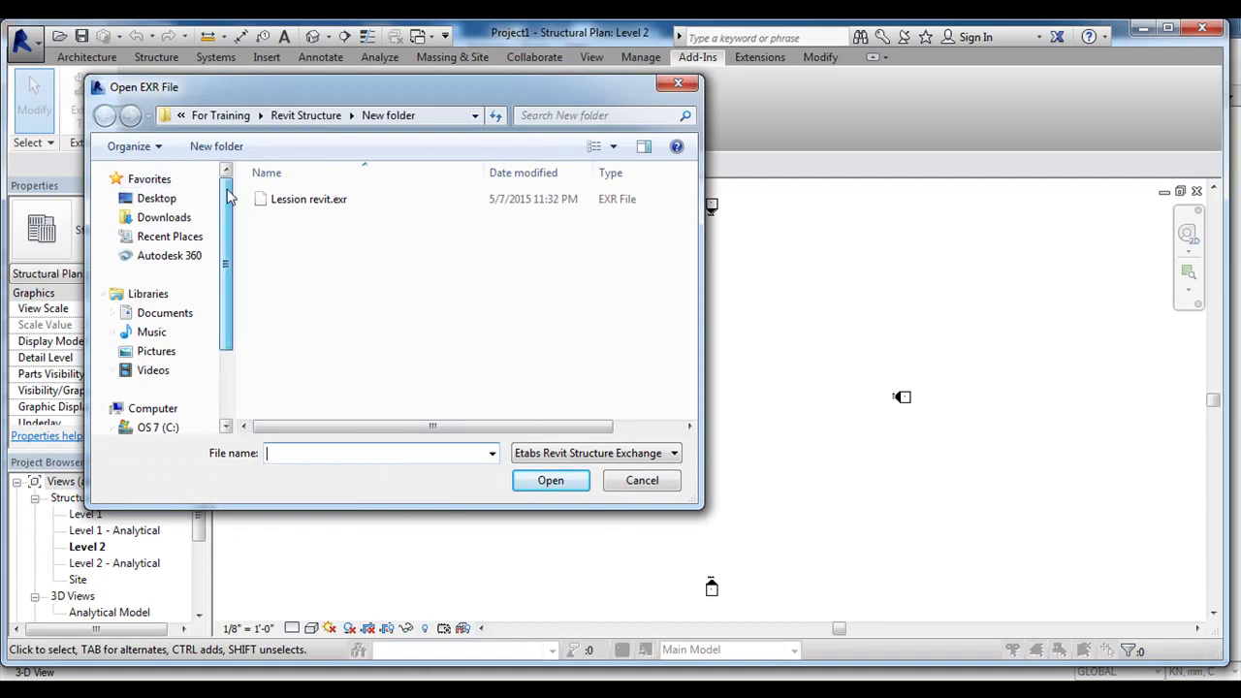
pyautogui.click(158, 199)
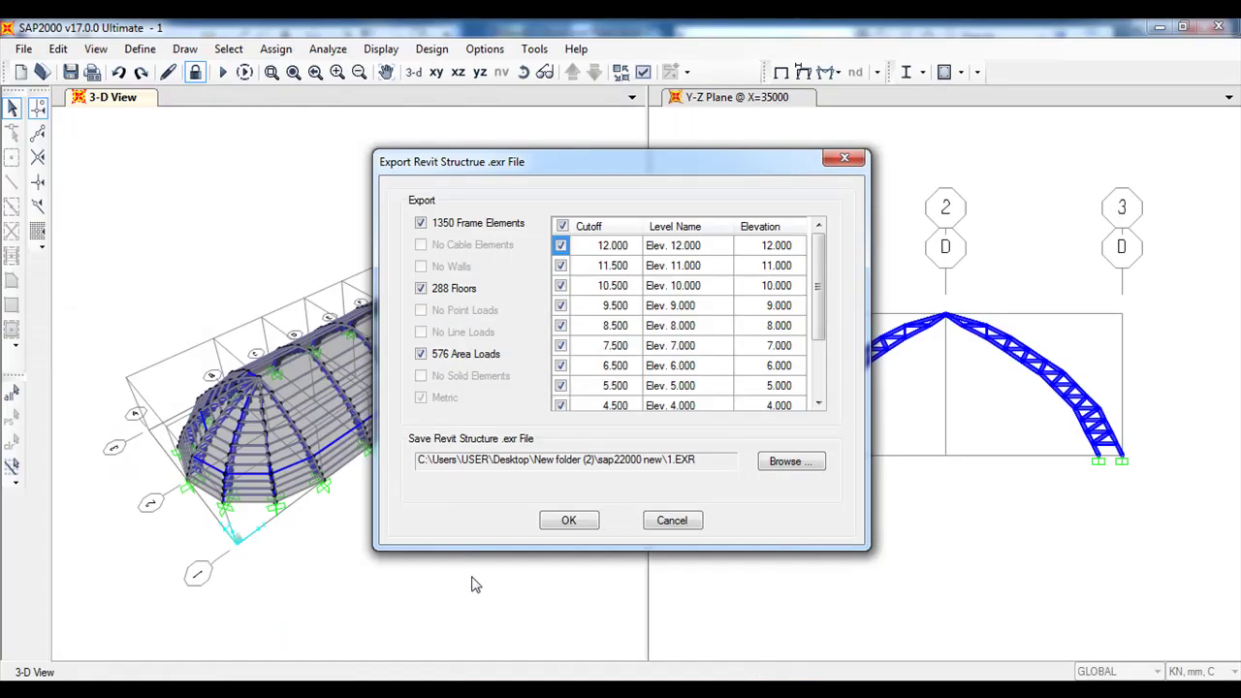
# - In SAP2000's export Browse dialog, reveal the sap22000 new folder path as text to copy
pyautogui.click(474, 608)
pyautogui.click(781, 462)
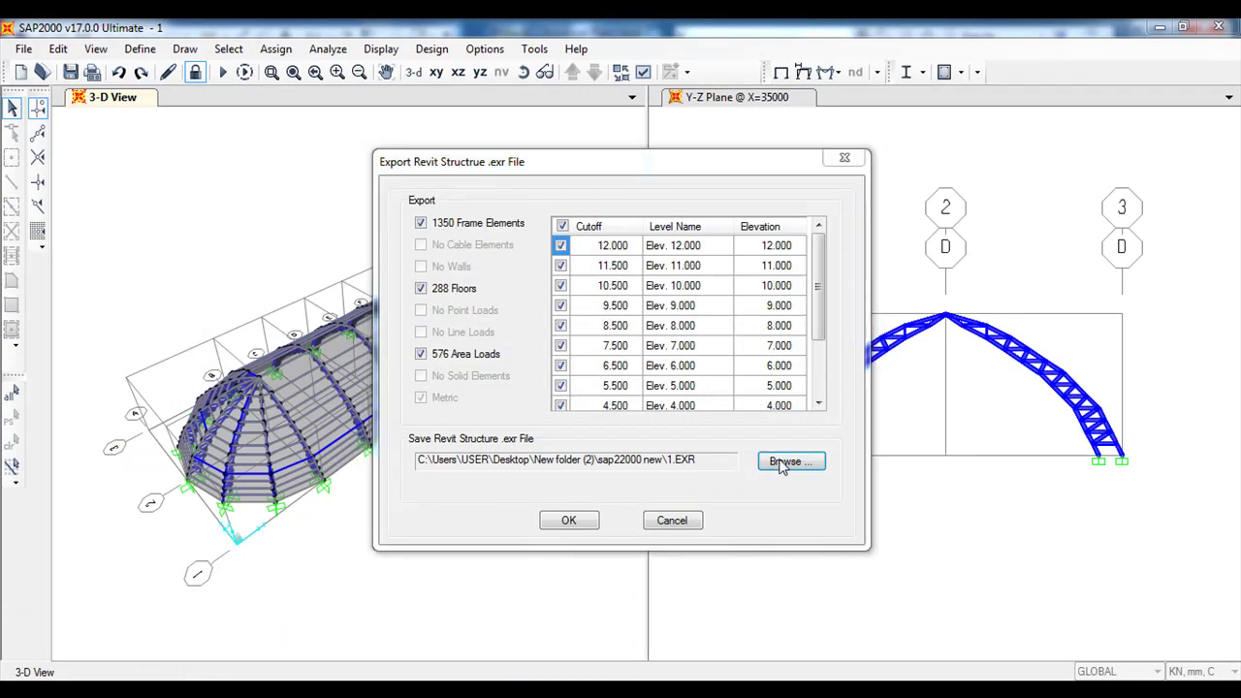
pyautogui.click(694, 217)
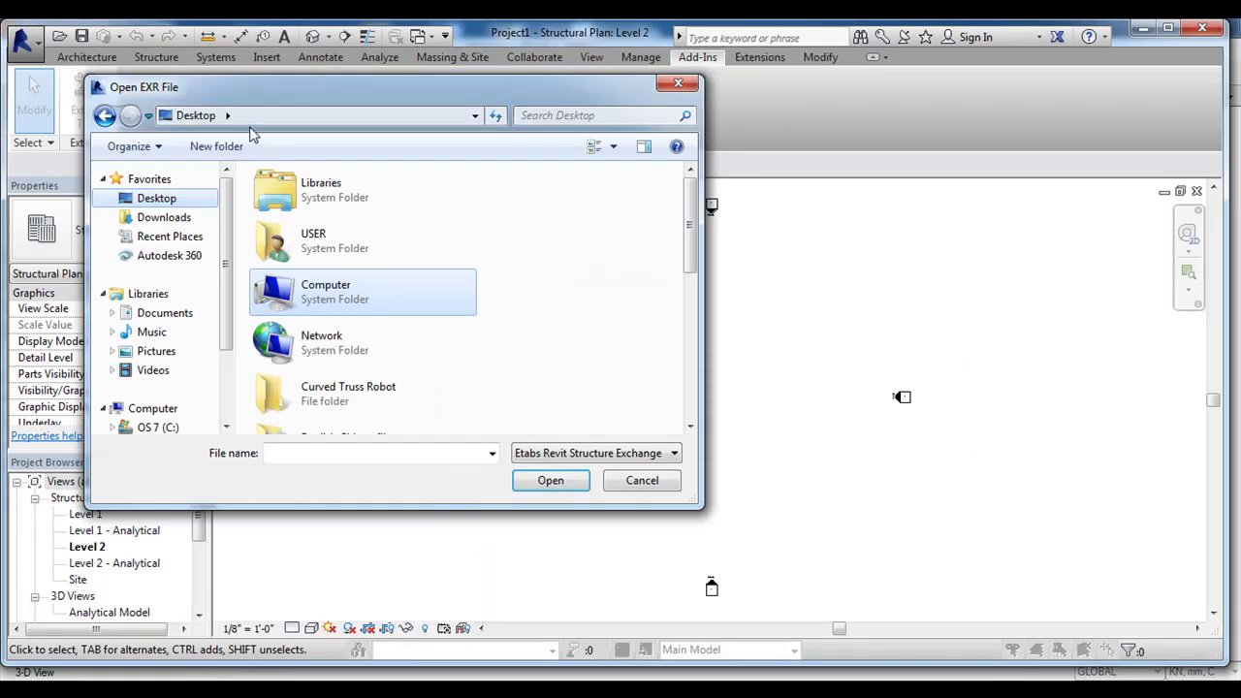
# - Paste the sap22000 new folder path into the Open EXR File dialog and open 1.EXR
pyautogui.click(254, 115)
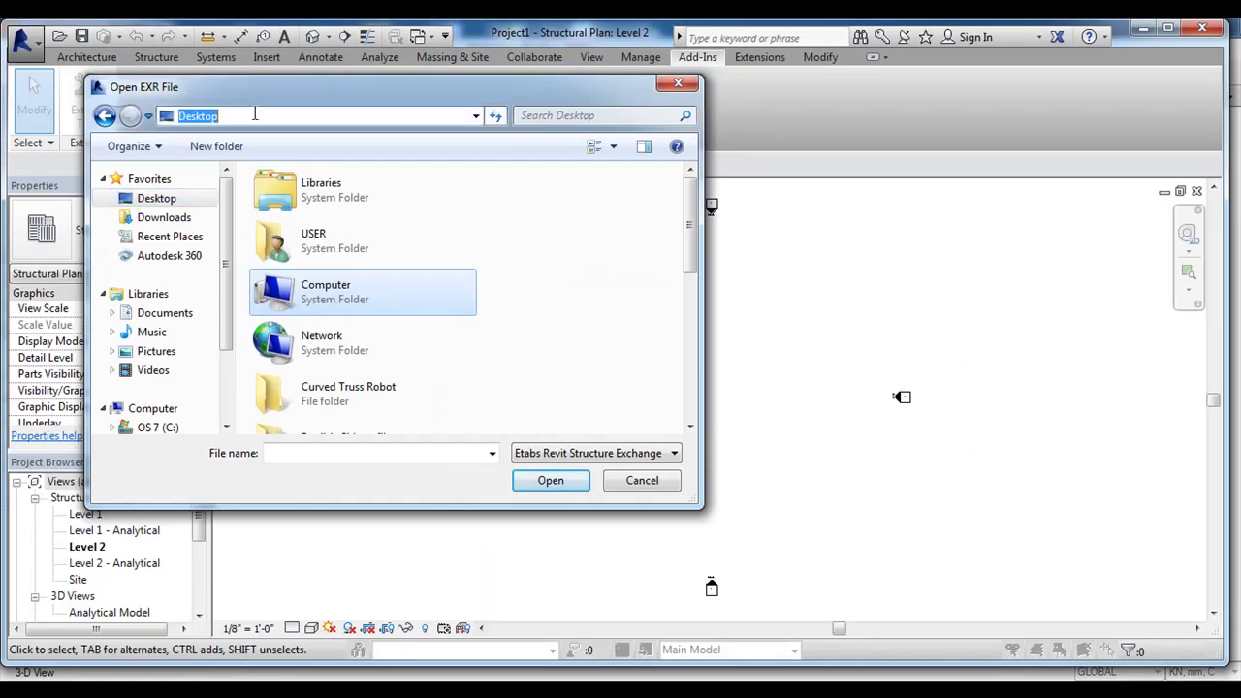
pyautogui.write('C:\\Users\\USER\\Desktop\\New folder (2)\\sap22000 new')
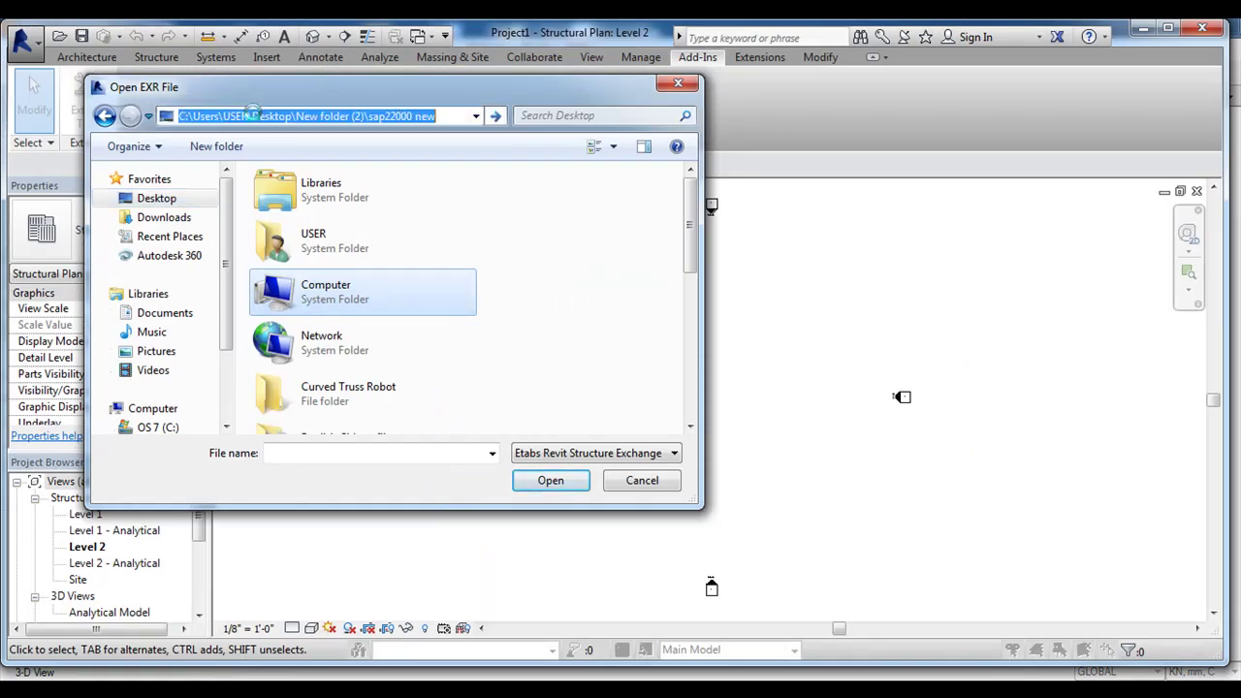
pyautogui.press('Return')
pyautogui.click(280, 204)
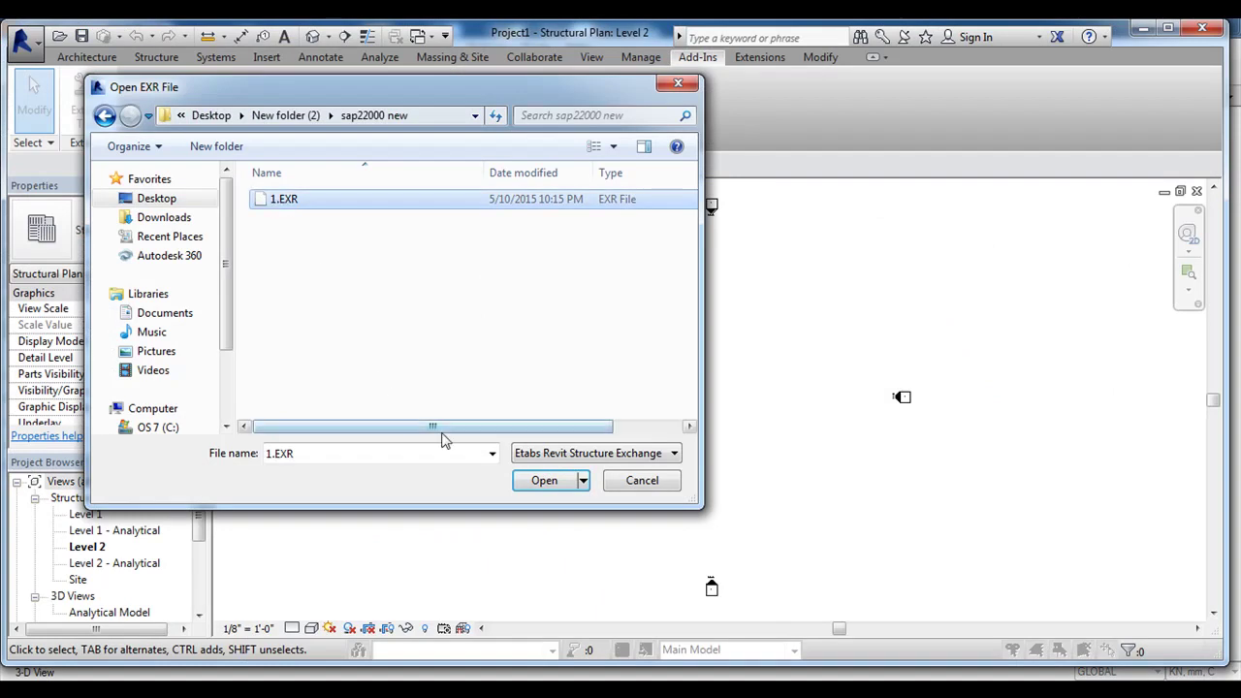
pyautogui.click(543, 481)
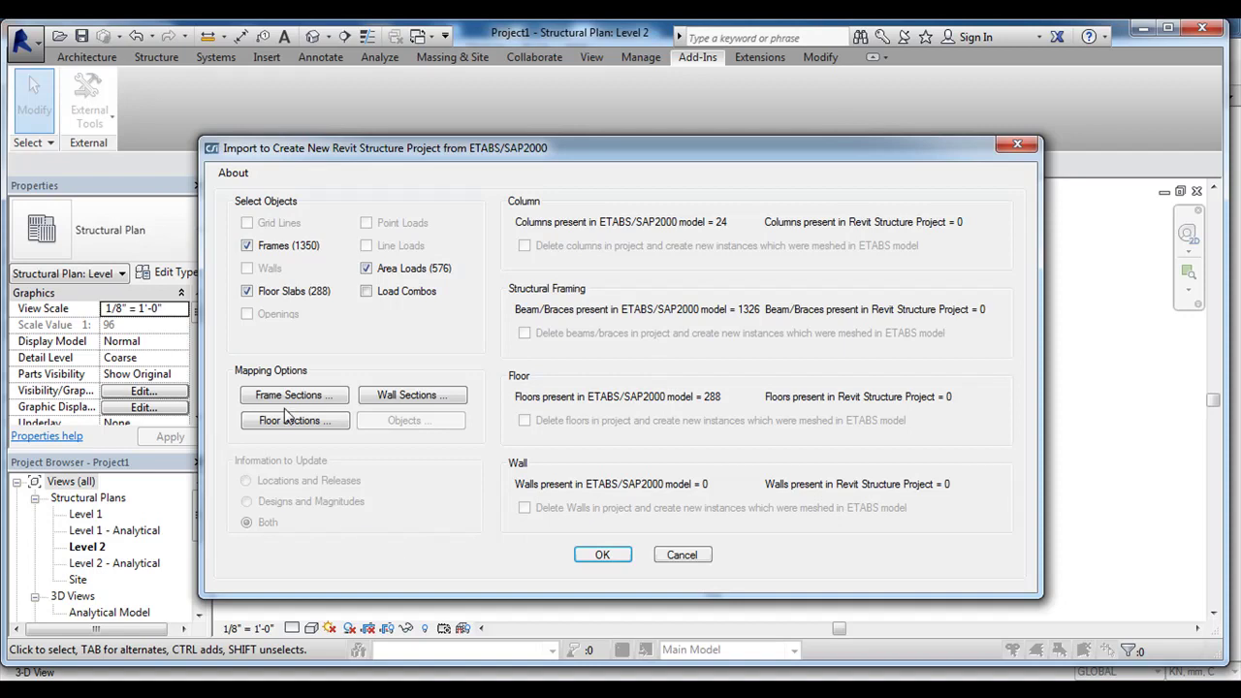
# - Confirm importing 1350 frames, 288 floor slabs and 576 area loads into the new project
pyautogui.click(602, 556)
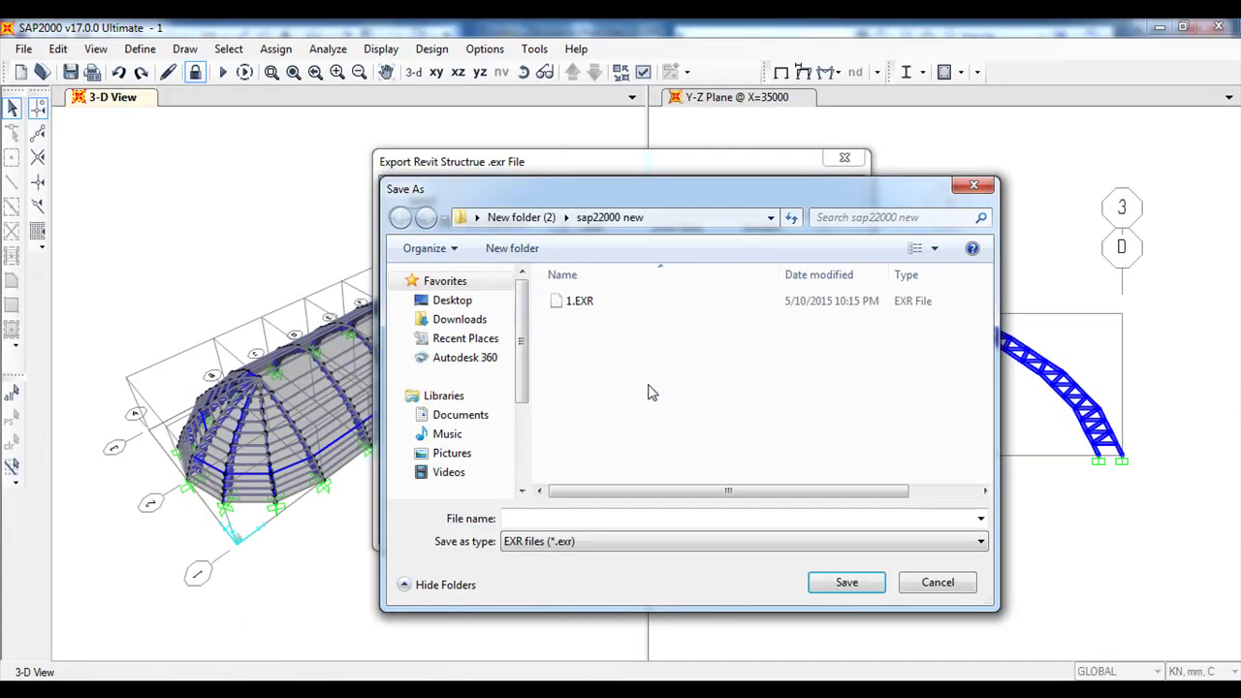
# - Cancel SAP2000's Save As and Export Revit Structure dialogs, then return to Revit
pyautogui.click(937, 582)
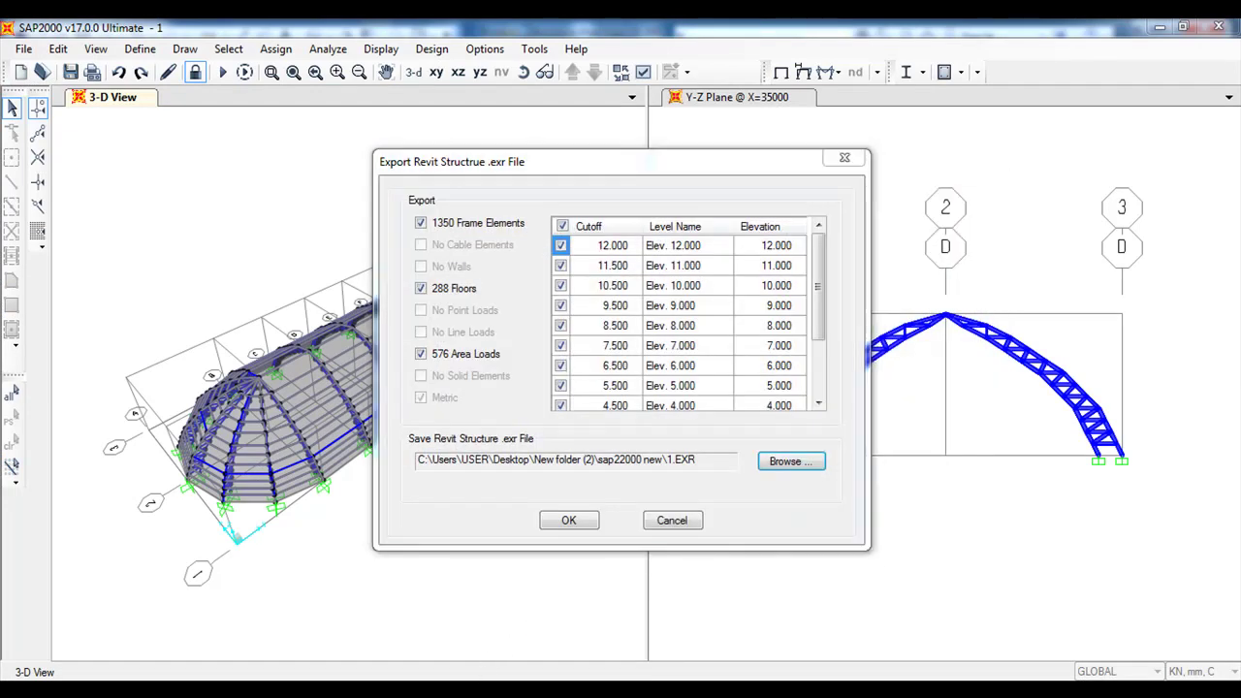
pyautogui.click(670, 521)
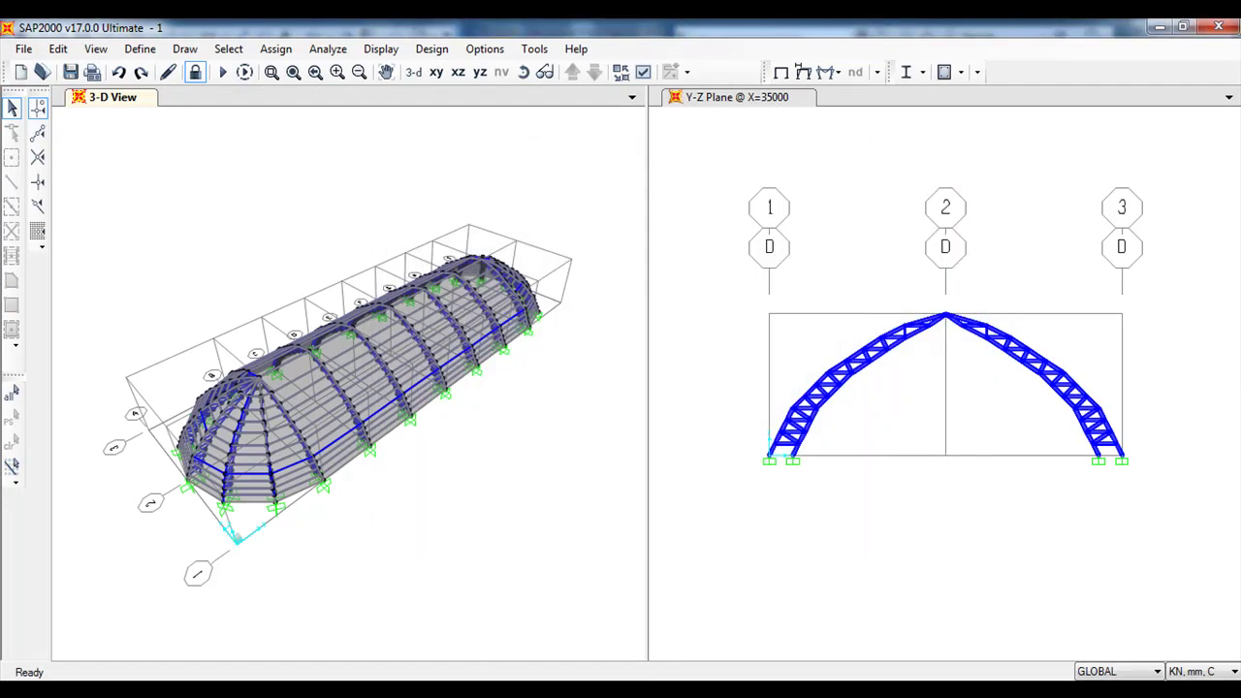
pyautogui.click(475, 630)
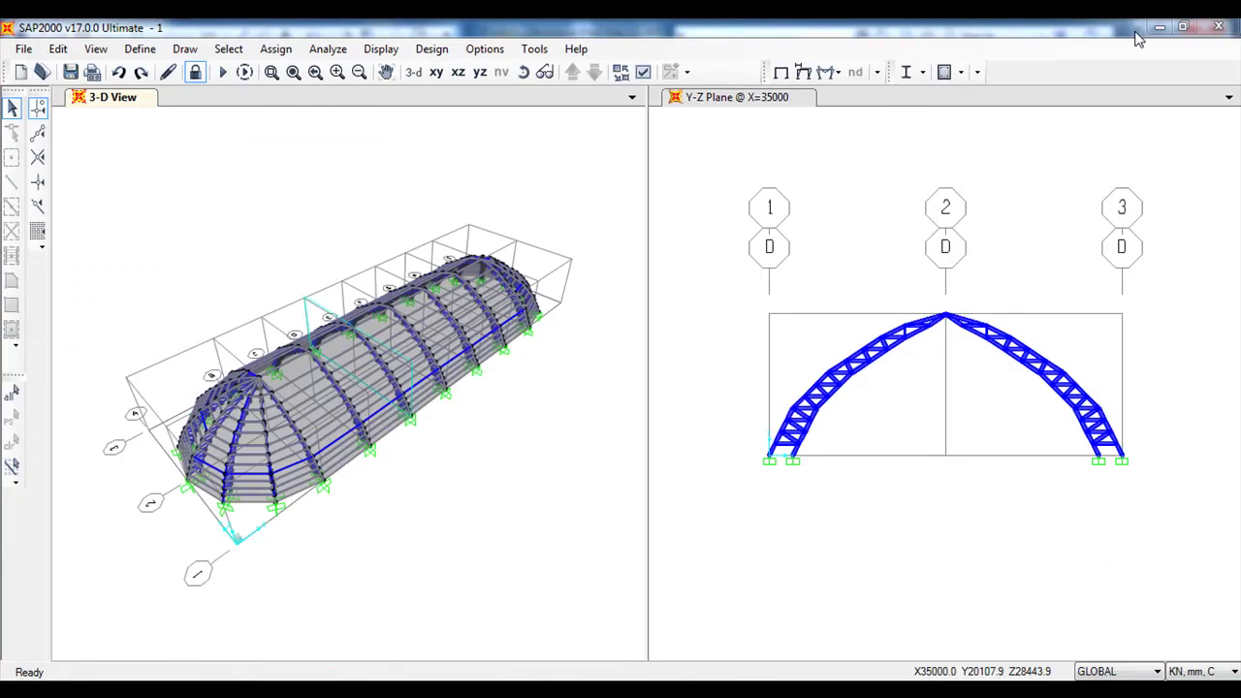
# - Minimize SAP2000 and zoom into the imported curved truss in the Analytical Model 3D view
pyautogui.click(1160, 27)
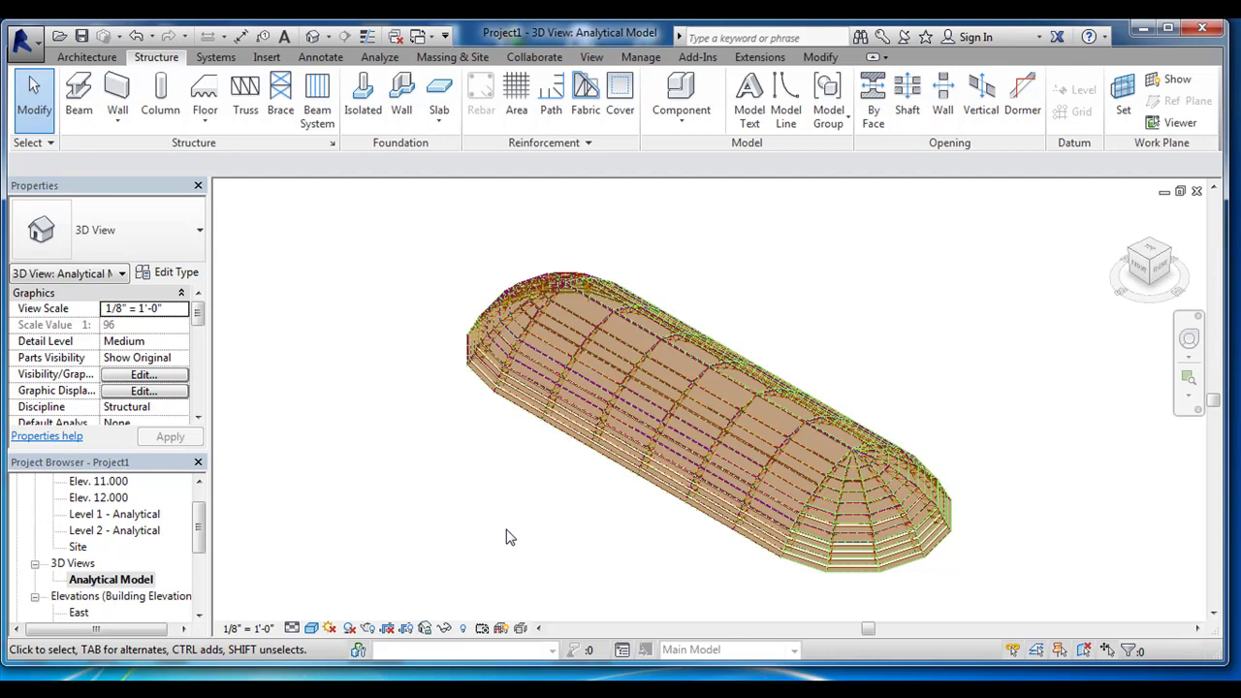
pyautogui.scroll(2, 712, 453)
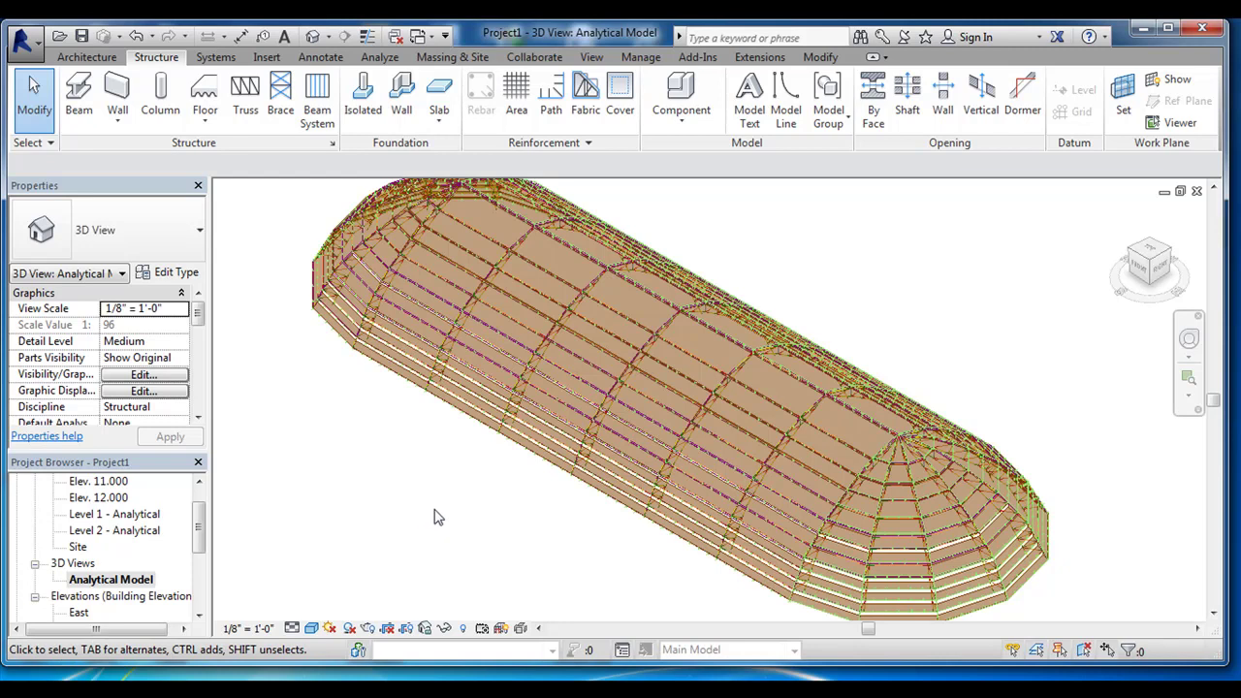
# - Duplicate the Analytical Model 3D view, creating Copy of Analytical Model
pyautogui.rightClick(111, 578)
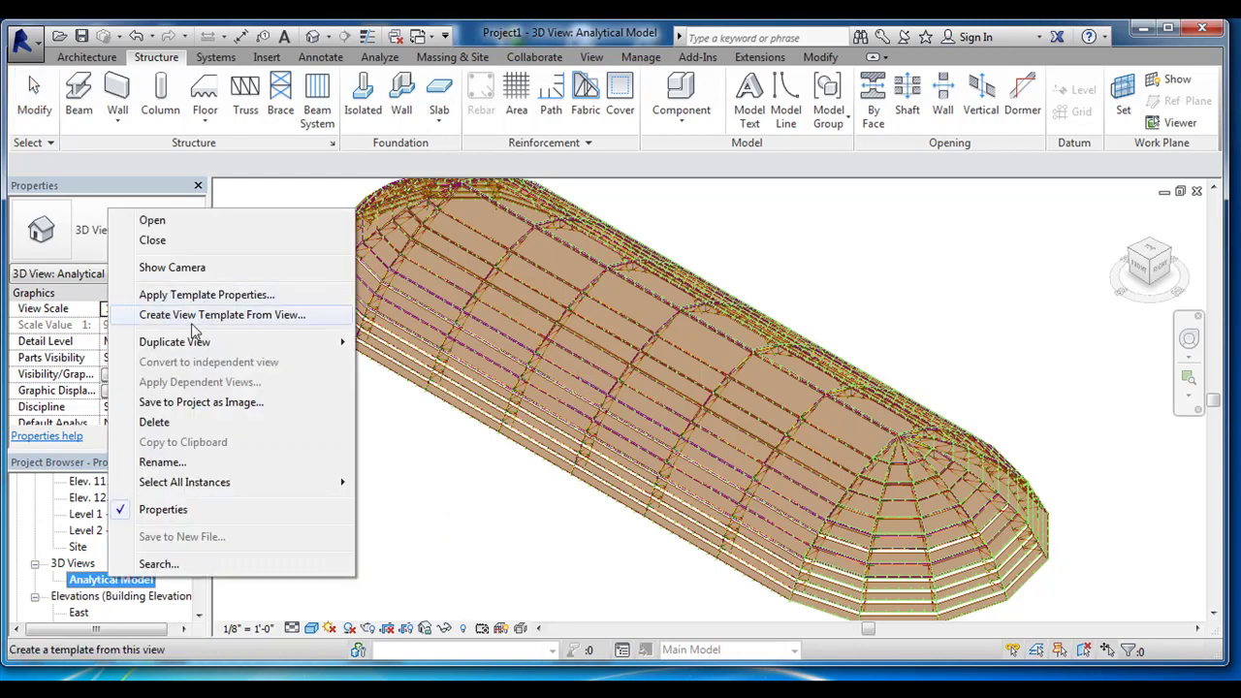
pyautogui.moveTo(175, 341)
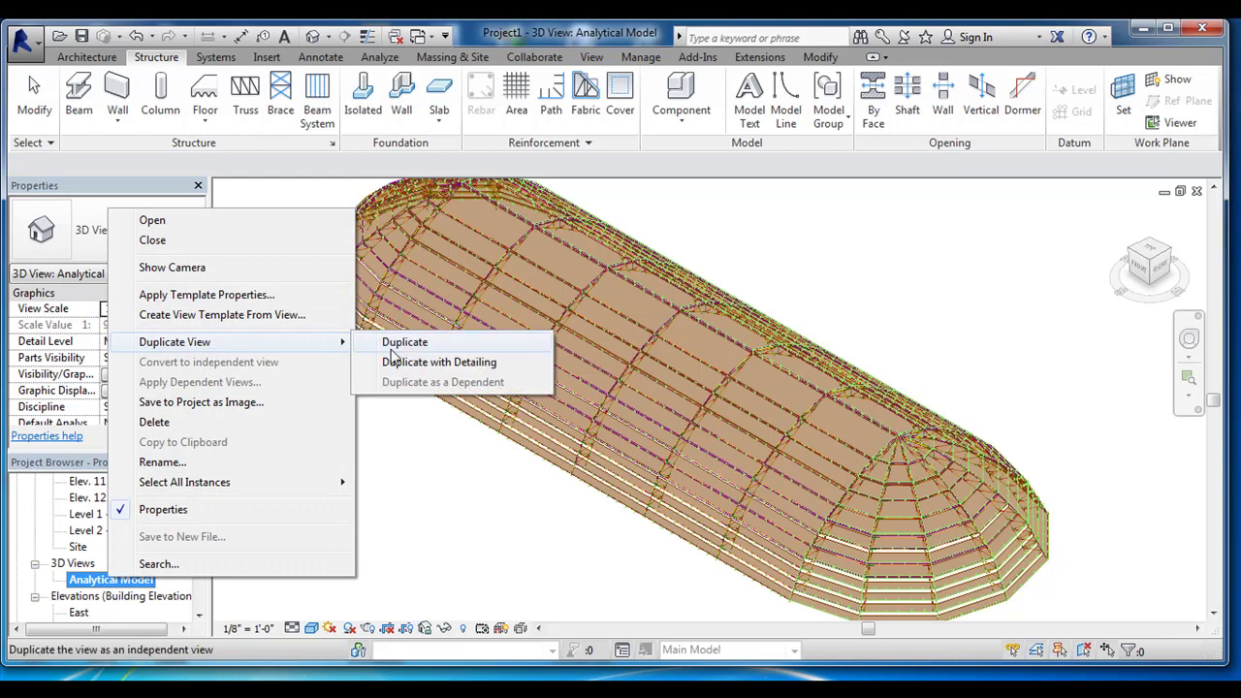
pyautogui.click(405, 344)
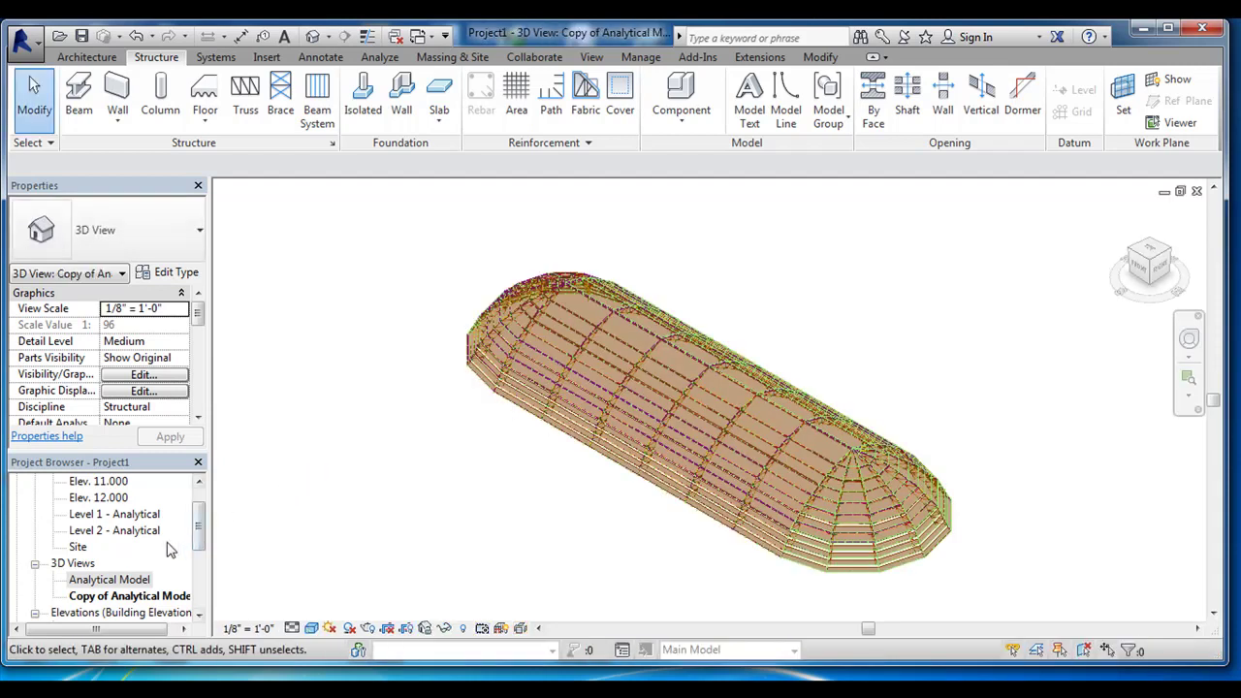
# - Rename the duplicated view to '3D View'
pyautogui.rightClick(129, 599)
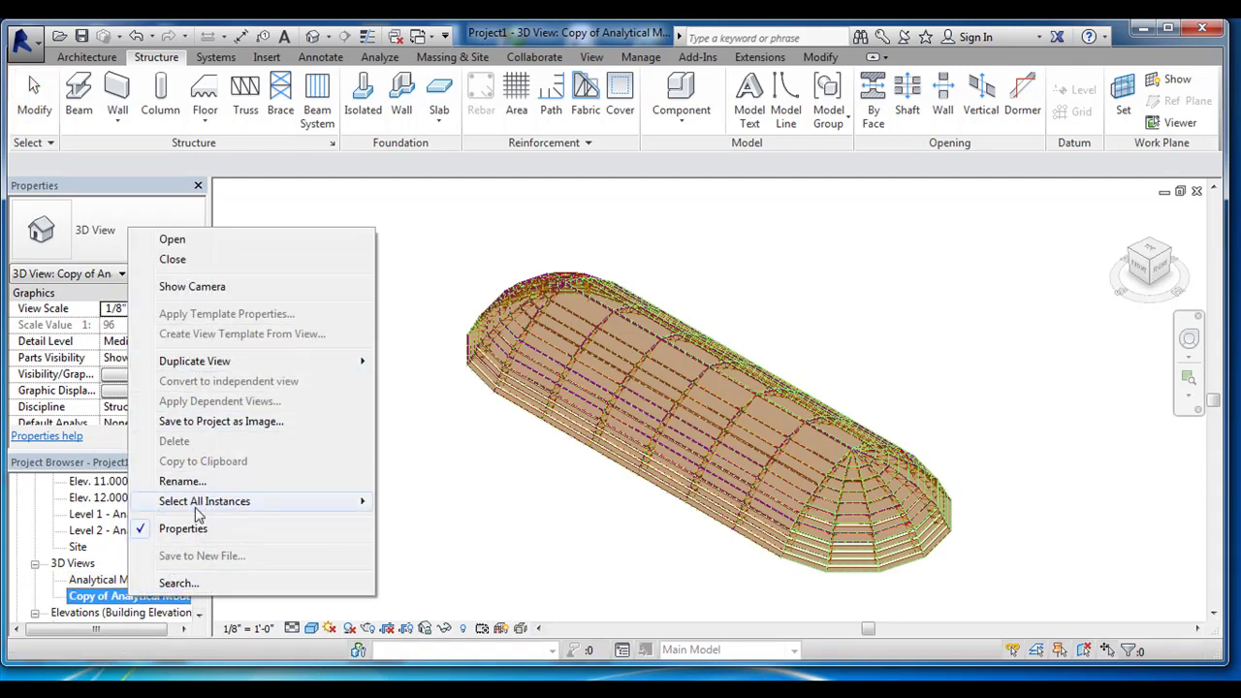
pyautogui.click(182, 482)
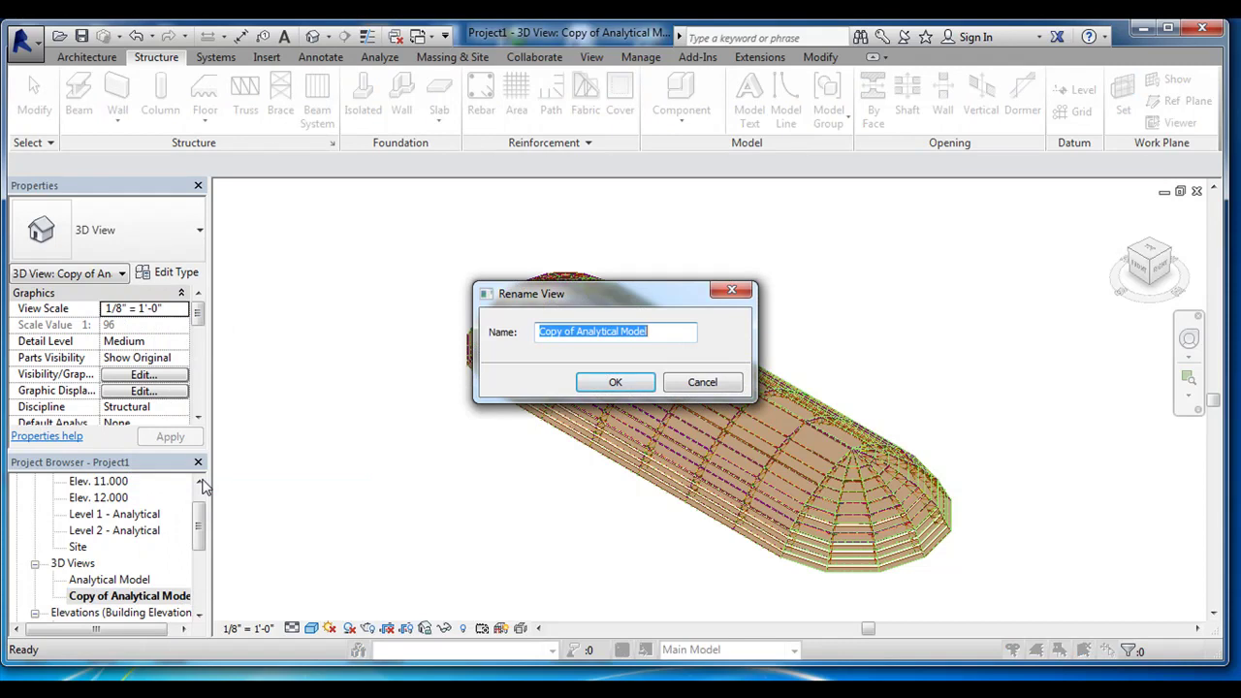
pyautogui.write('3D View')
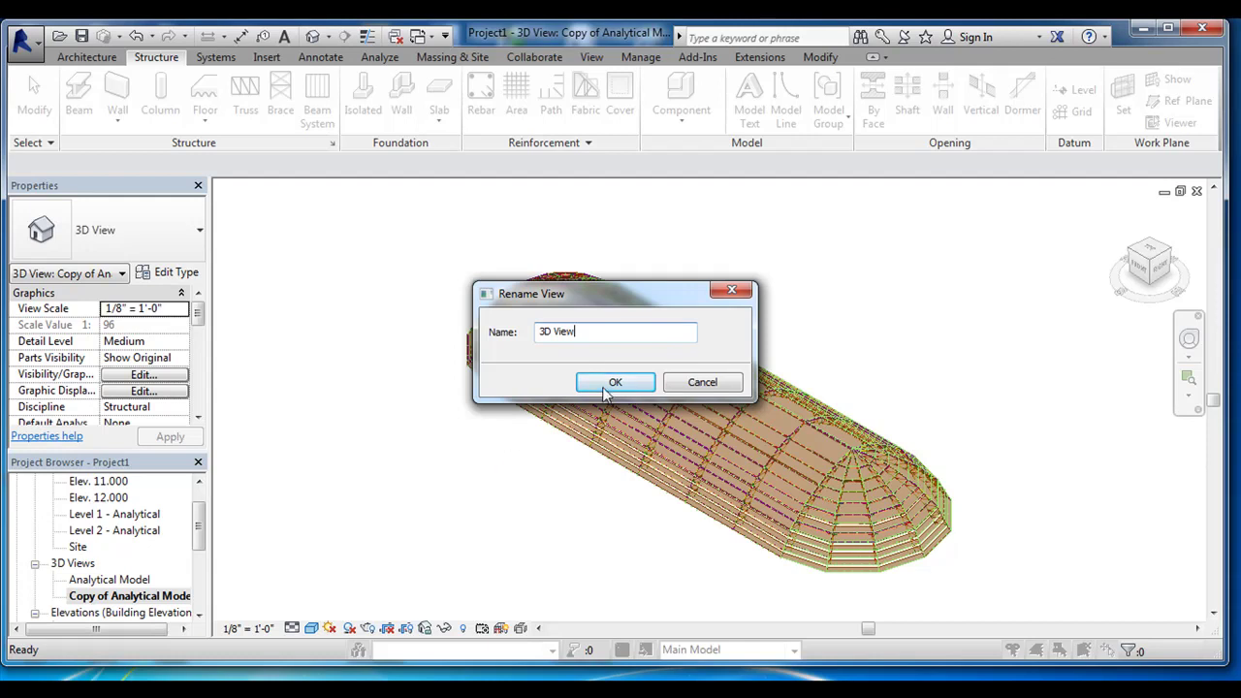
pyautogui.click(614, 382)
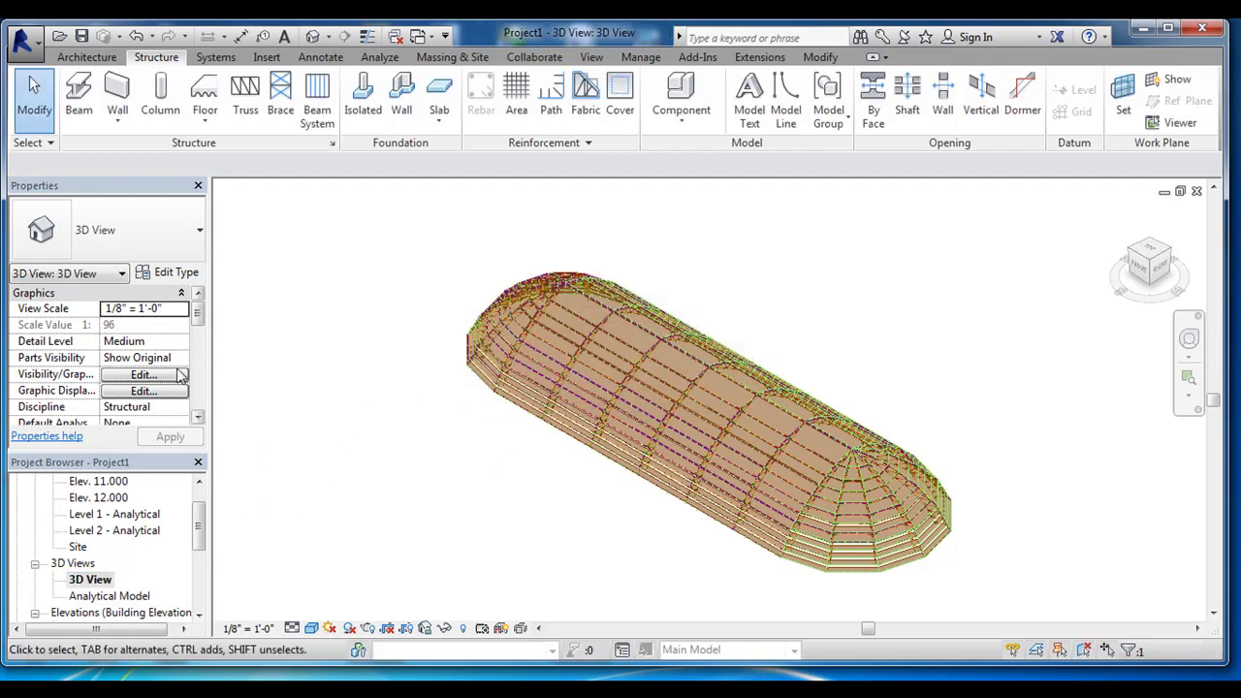
# - Assign the Structural Section view template, with the view type filter set to <all>
pyautogui.scroll(-1, 203, 330)
pyautogui.scroll(-3, 203, 329)
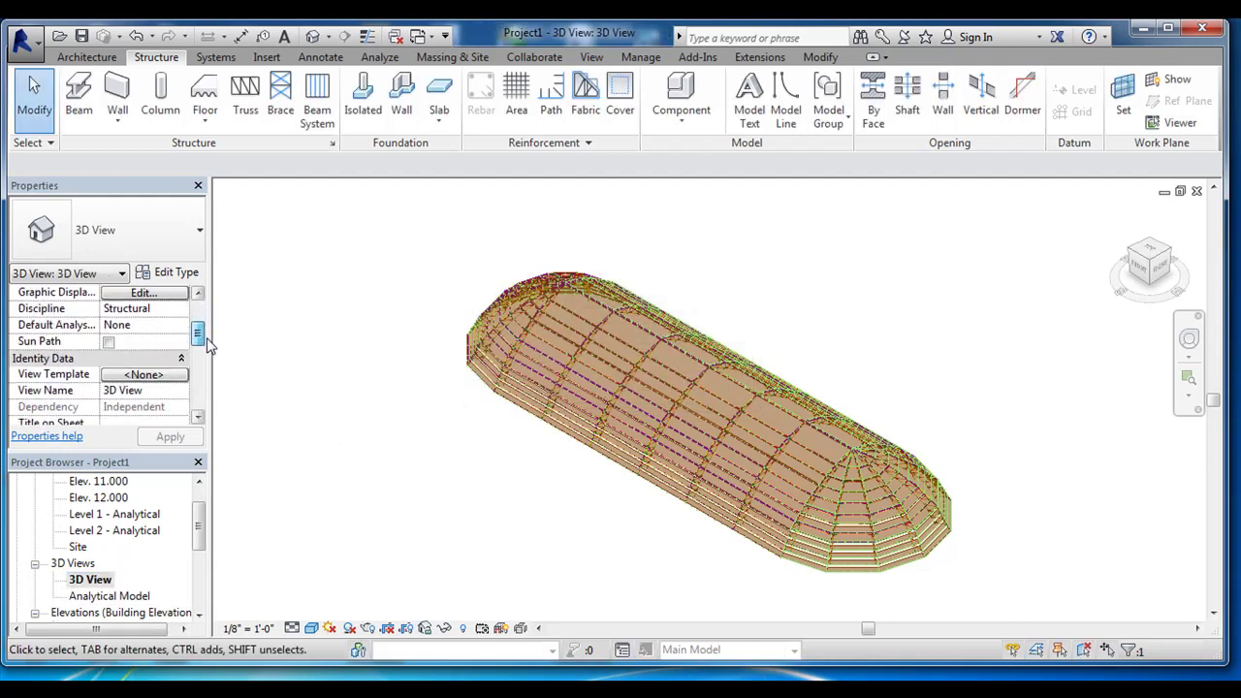
pyautogui.click(143, 375)
pyautogui.click(404, 258)
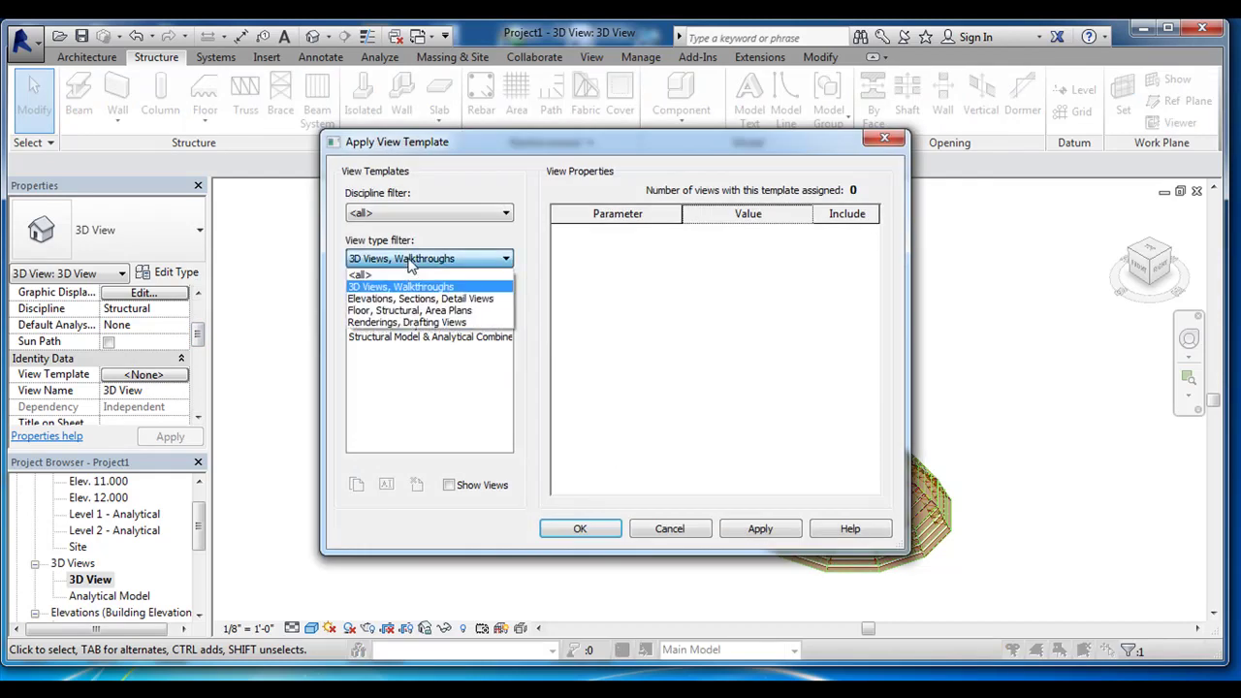
pyautogui.click(405, 272)
pyautogui.click(422, 423)
pyautogui.scroll(-1, 407, 436)
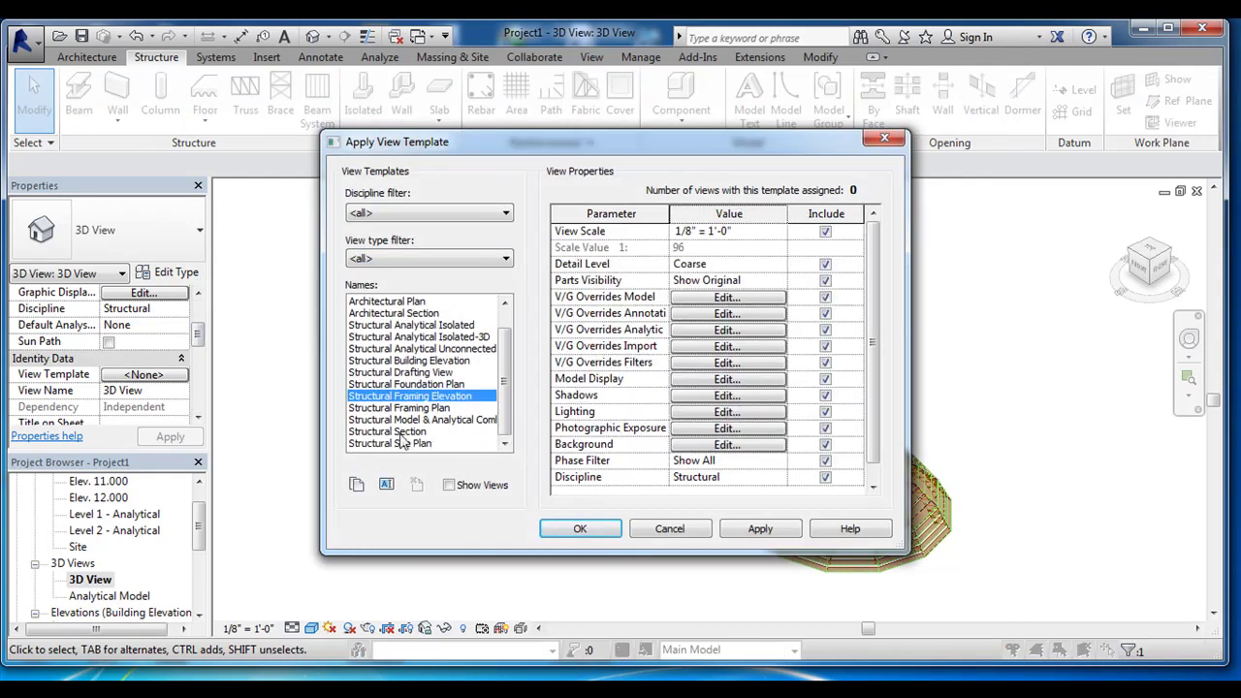
pyautogui.click(396, 431)
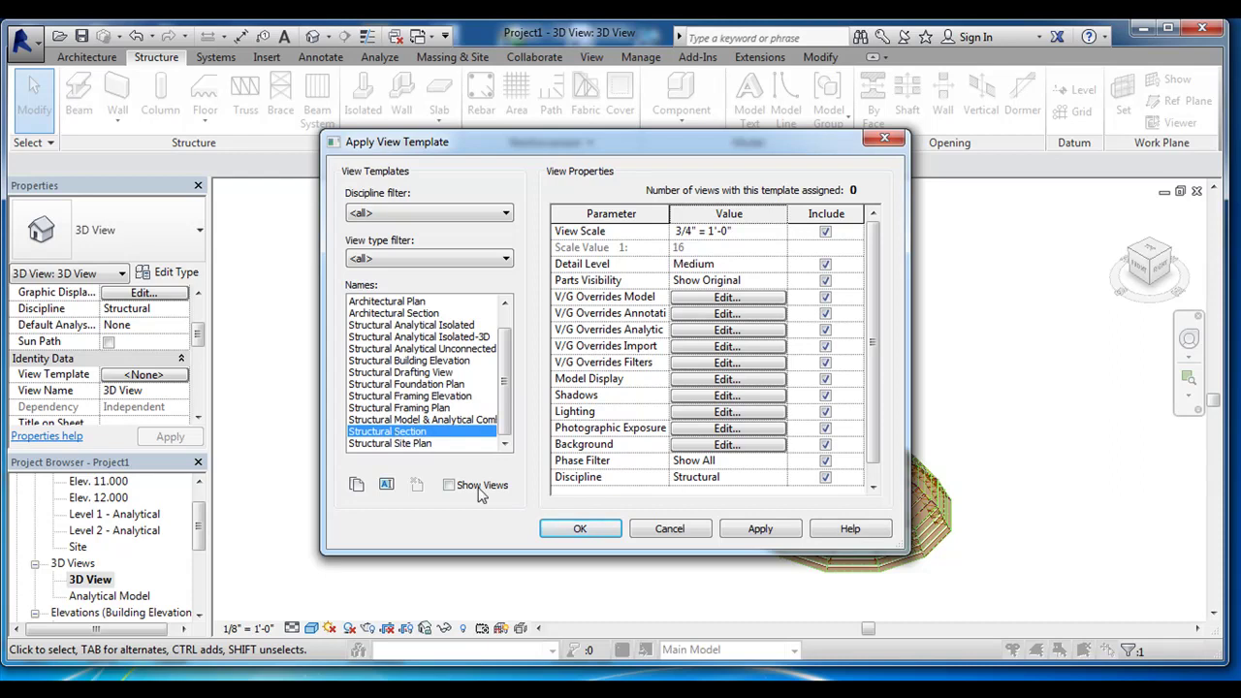
pyautogui.click(579, 528)
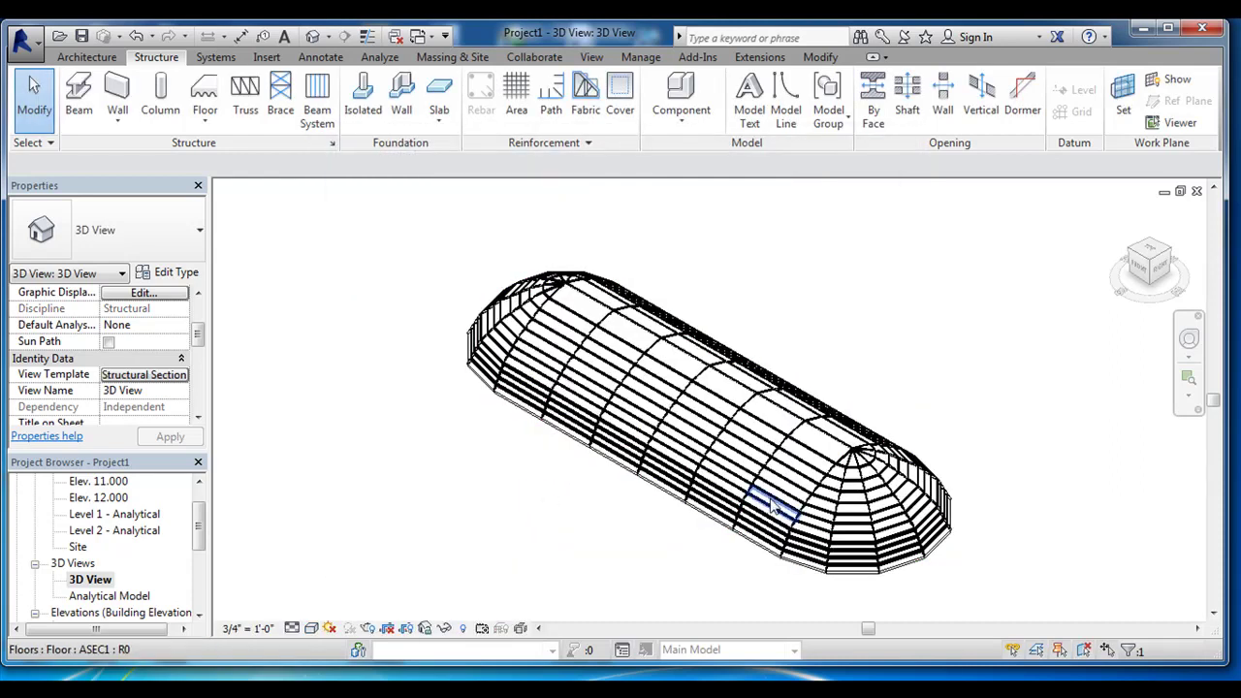
# - Zoom in and back out across the domed roof model
pyautogui.scroll(1, 762, 498)
pyautogui.scroll(1, 776, 498)
pyautogui.scroll(2, 776, 494)
pyautogui.scroll(1, 933, 421)
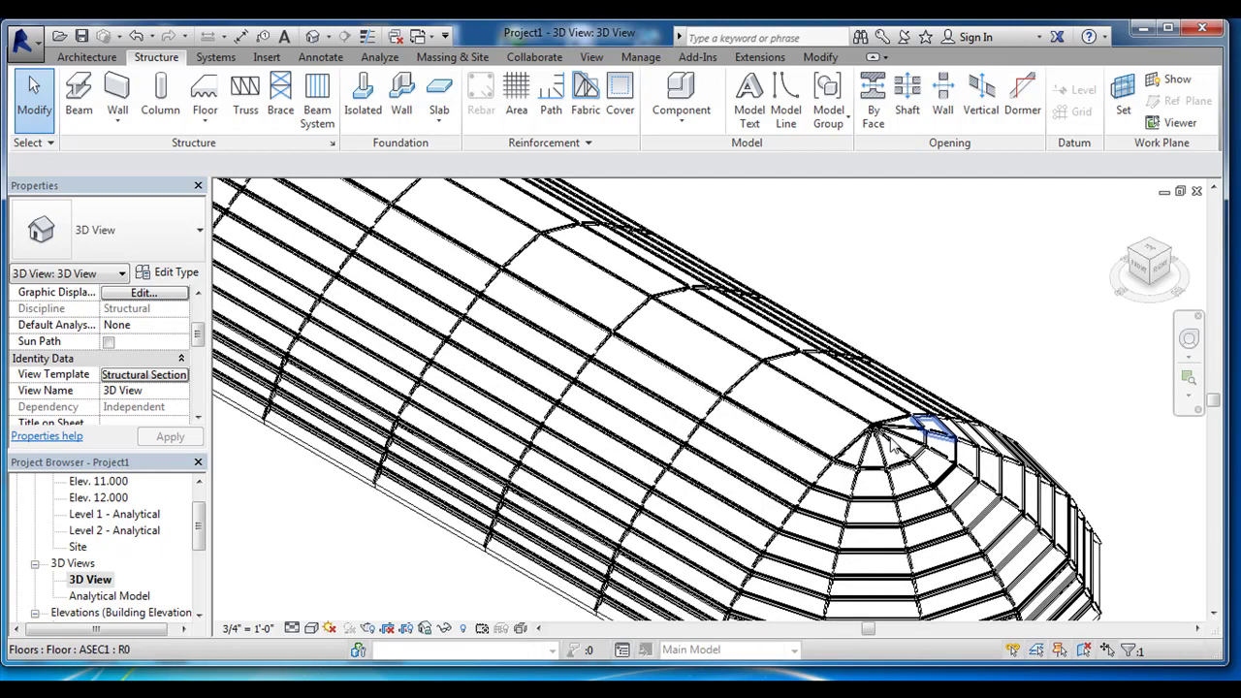
pyautogui.scroll(2, 887, 417)
pyautogui.scroll(1, 728, 419)
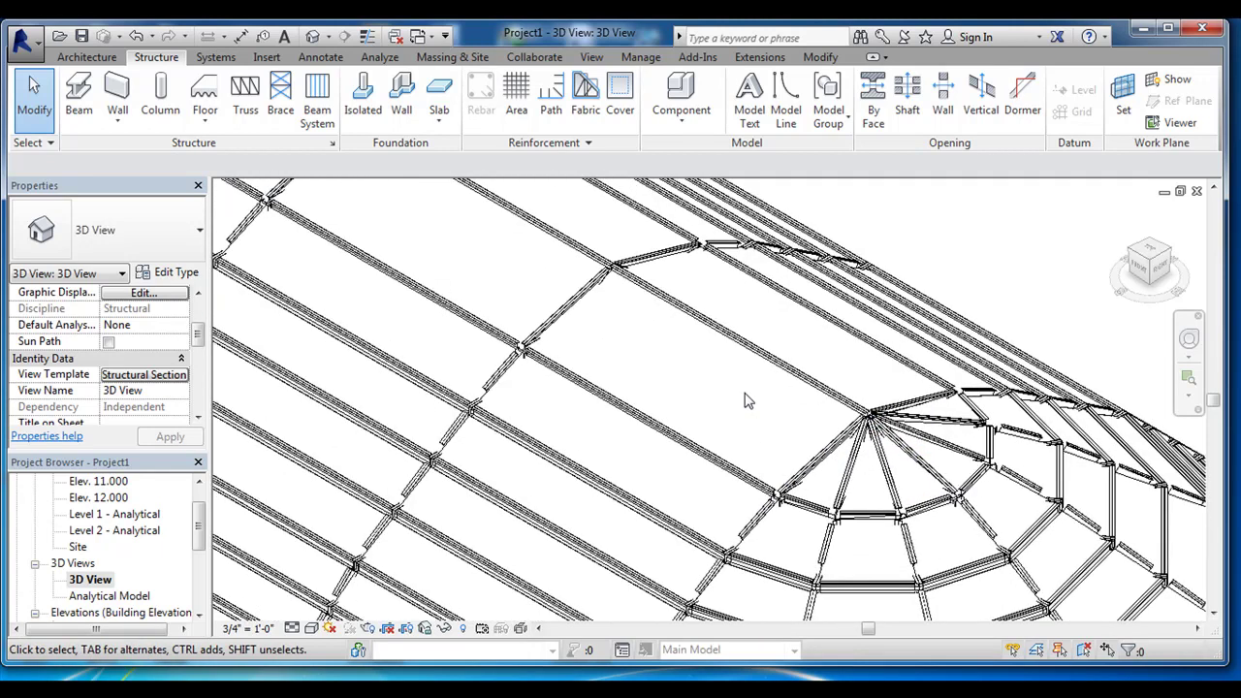
pyautogui.scroll(-1, 746, 393)
pyautogui.scroll(-1, 748, 373)
pyautogui.scroll(-1, 761, 363)
pyautogui.scroll(-1, 787, 373)
pyautogui.scroll(-1, 790, 380)
pyautogui.scroll(-1, 721, 372)
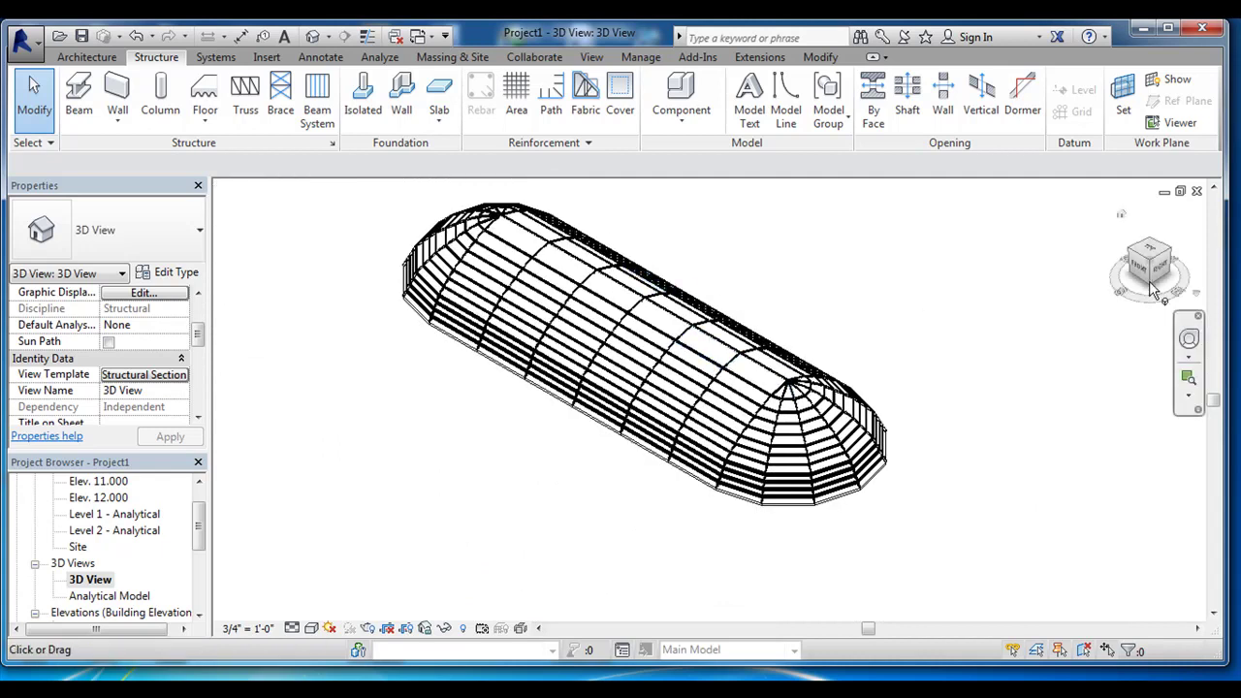
# - Reset the view to Home, then view the roof from the opposite ViewCube corner
pyautogui.click(1122, 214)
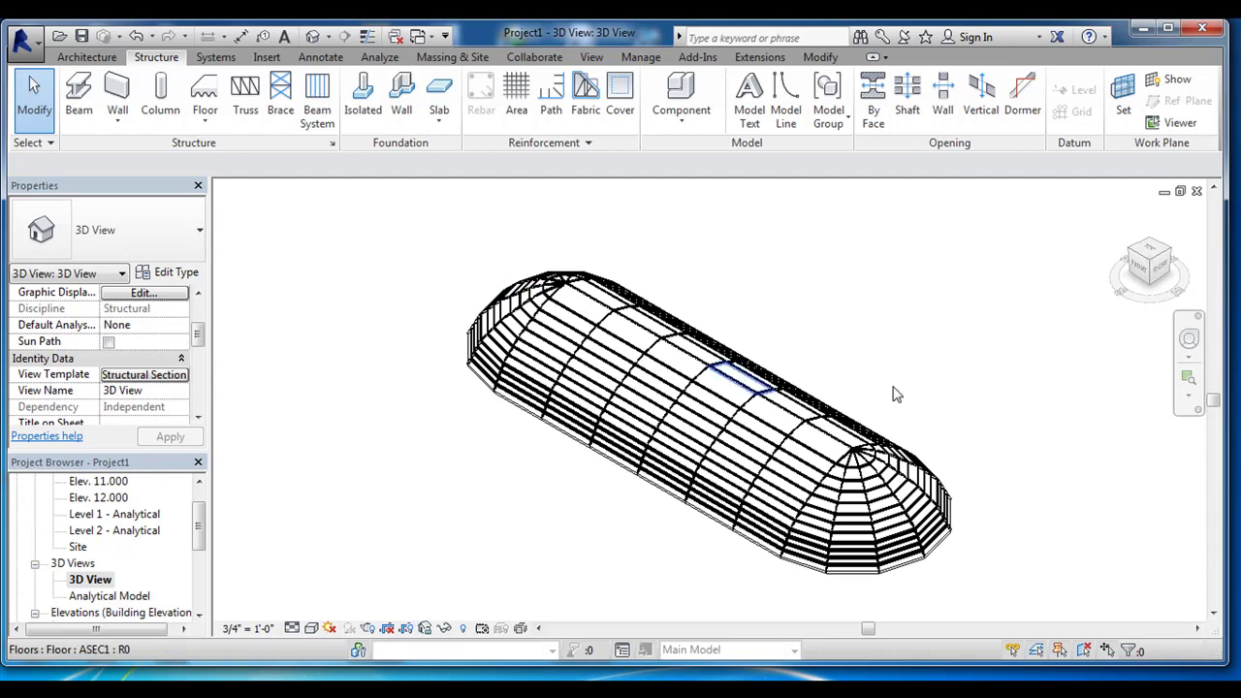
pyautogui.moveTo(1150, 263)
pyautogui.click(1132, 256)
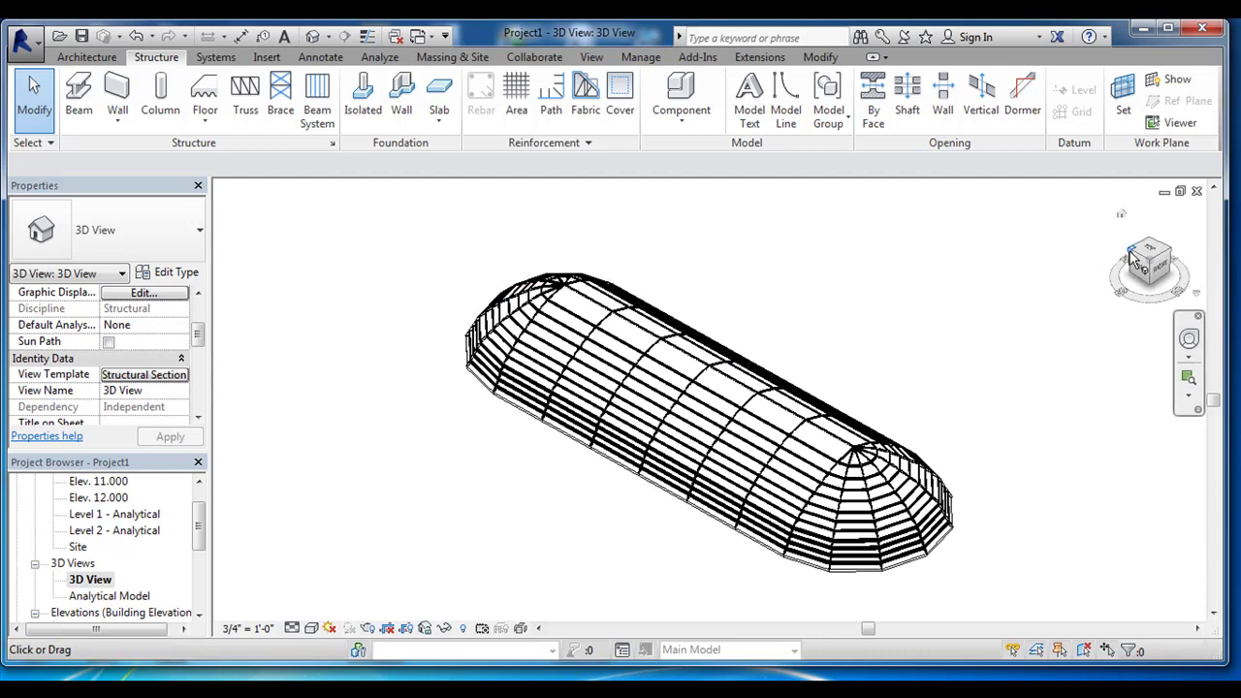
pyautogui.scroll(1, 644, 461)
pyautogui.scroll(2, 642, 461)
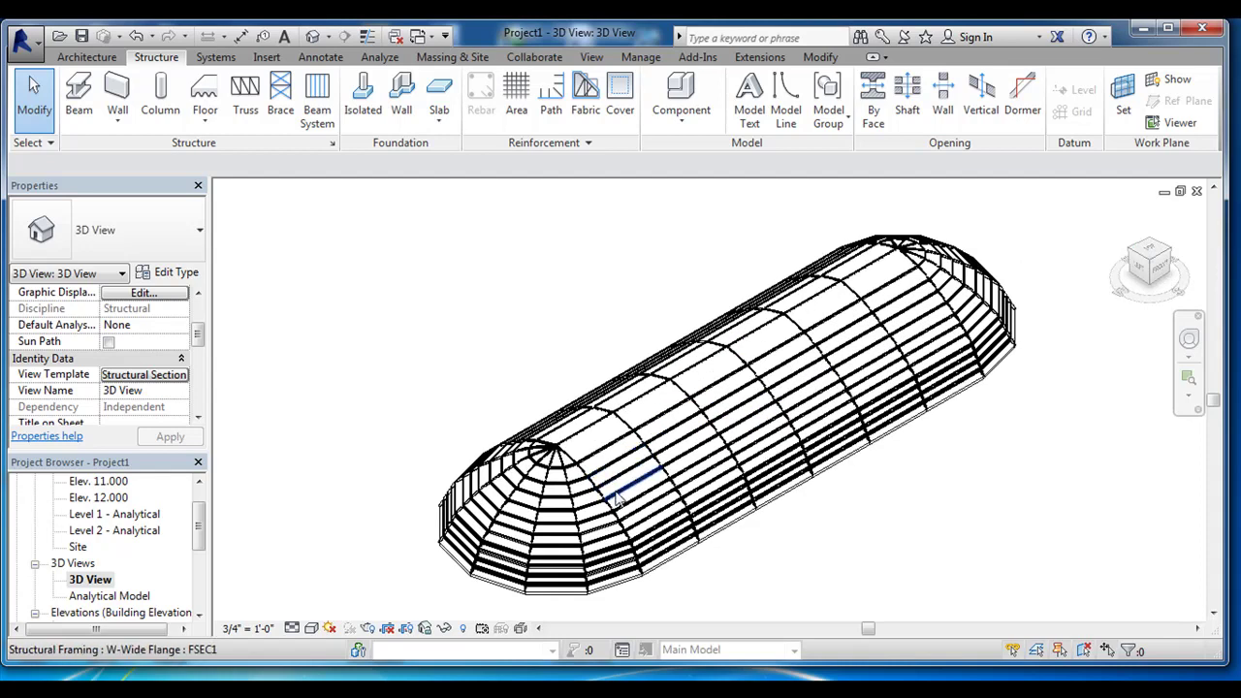
pyautogui.scroll(1, 616, 496)
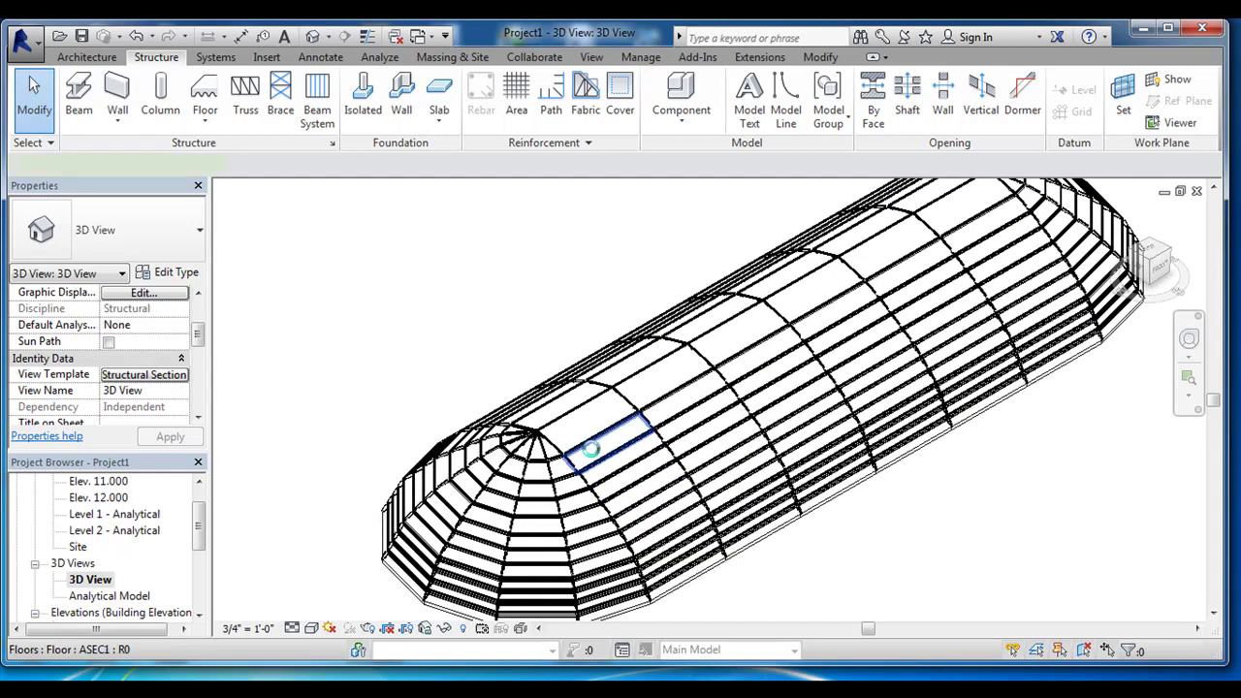
# - Select all 288 visible floor slabs and delete them, leaving only the steel framing
pyautogui.click(590, 449)
pyautogui.rightClick(591, 451)
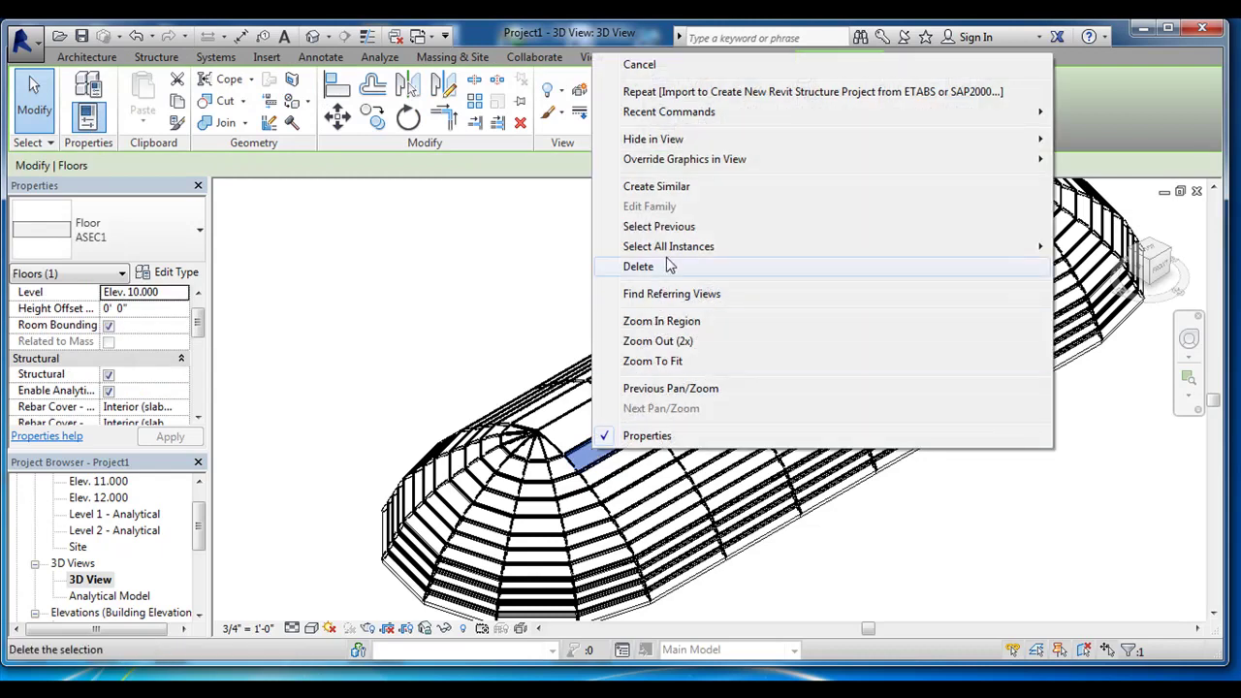
pyautogui.moveTo(669, 246)
pyautogui.click(1093, 255)
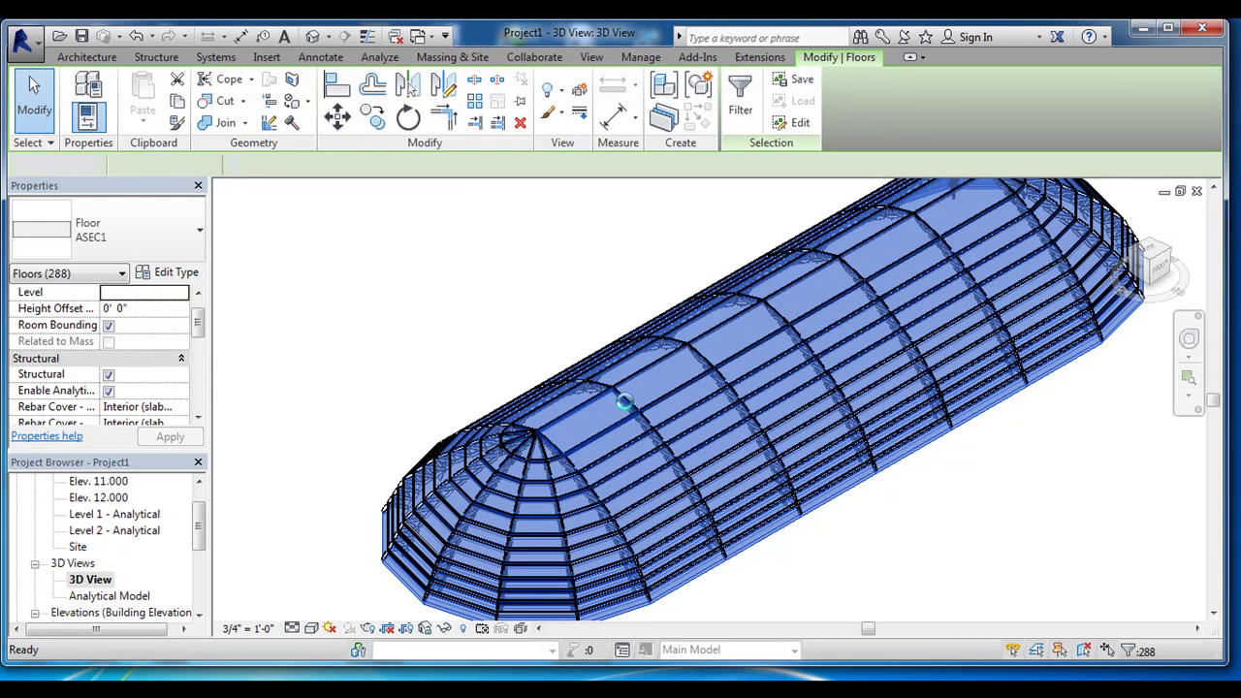
pyautogui.press('Delete')
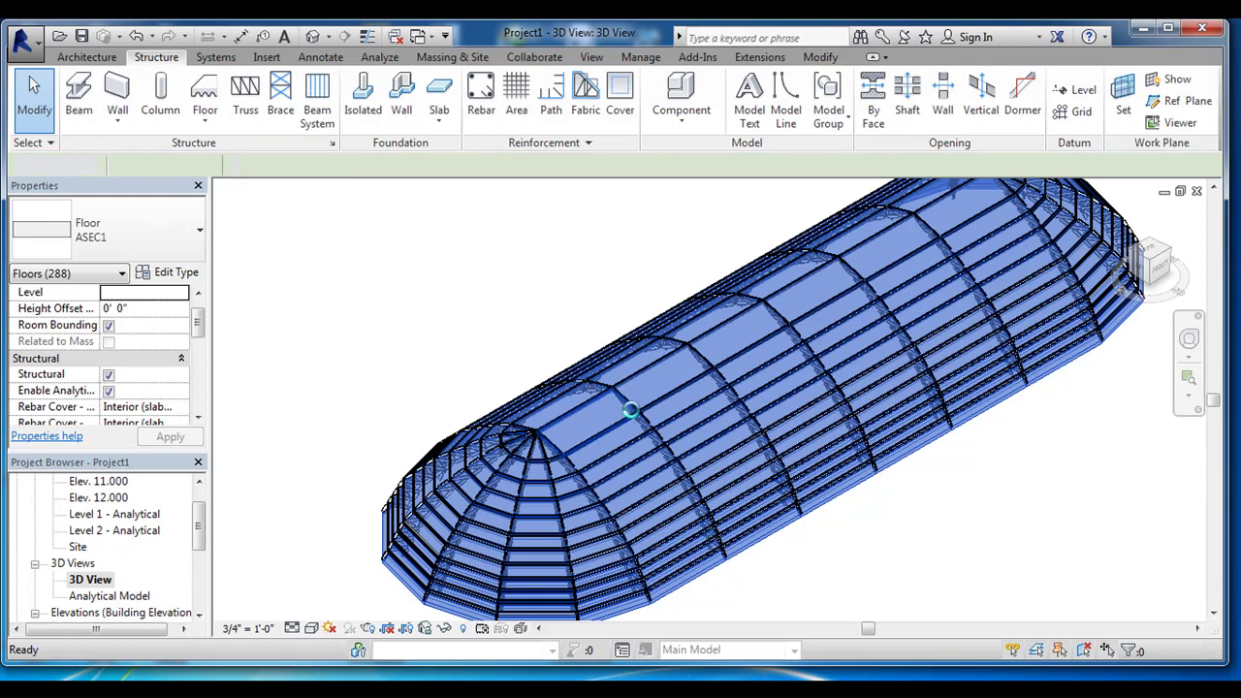
pyautogui.press('Escape')
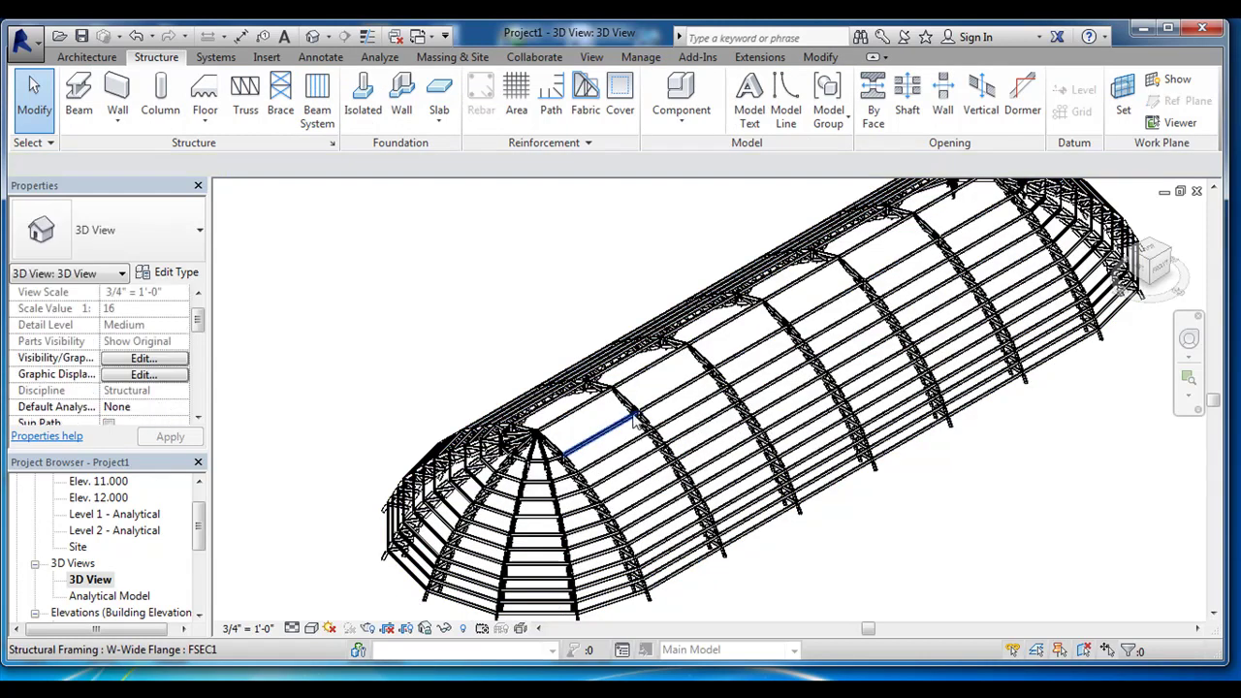
pyautogui.scroll(2, 507, 497)
pyautogui.scroll(2, 472, 512)
pyautogui.scroll(2, 457, 528)
pyautogui.scroll(3, 430, 514)
pyautogui.scroll(2, 448, 467)
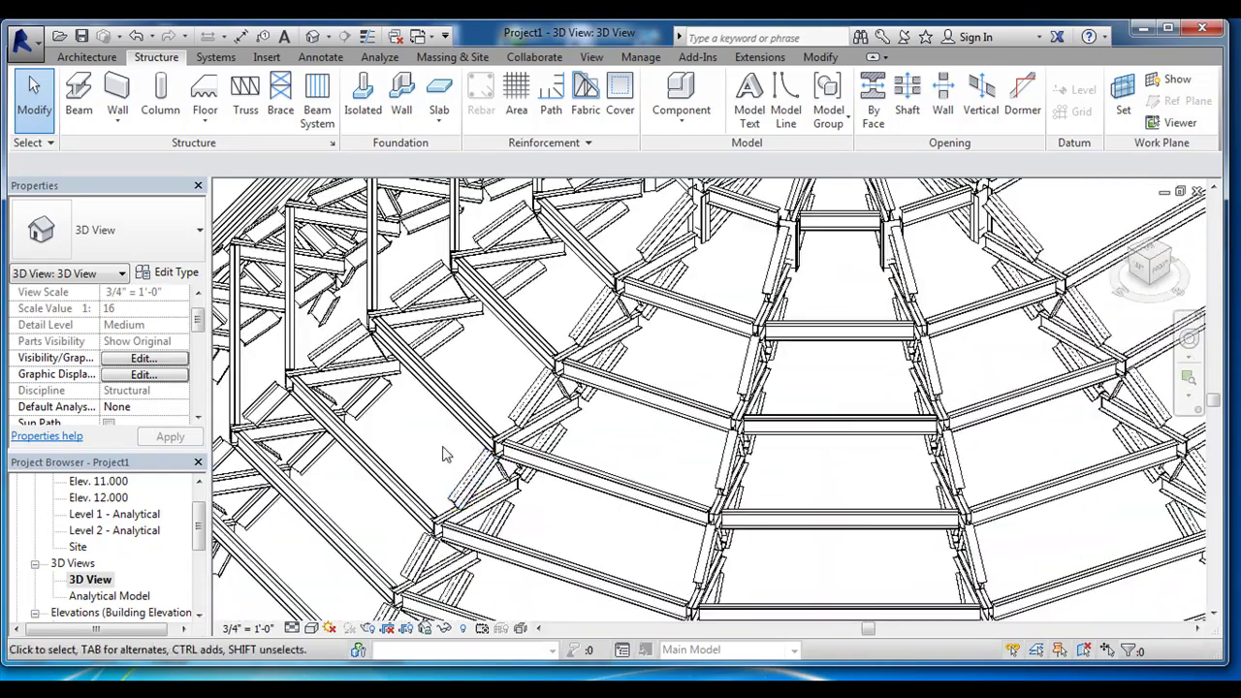
pyautogui.scroll(-2, 407, 420)
pyautogui.scroll(-2, 407, 420)
pyautogui.scroll(-2, 405, 419)
pyautogui.scroll(-2, 403, 419)
pyautogui.scroll(2, 402, 418)
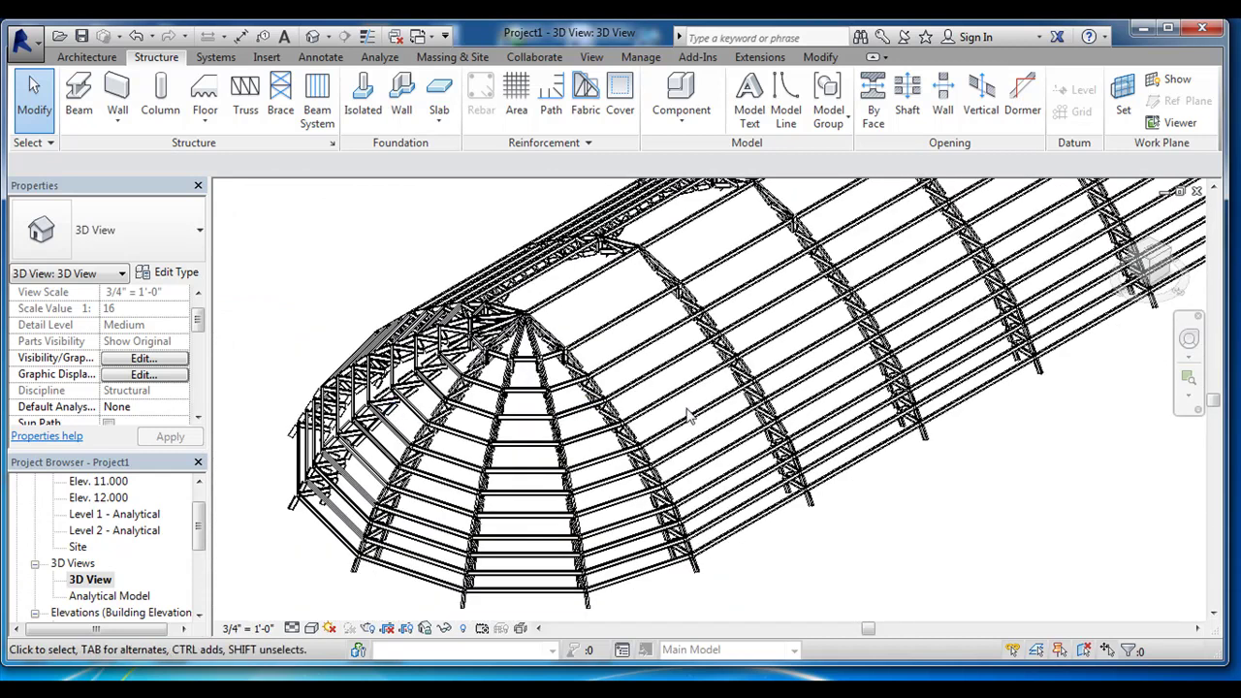
pyautogui.scroll(3, 630, 417)
pyautogui.scroll(2, 582, 410)
pyautogui.scroll(-2, 678, 426)
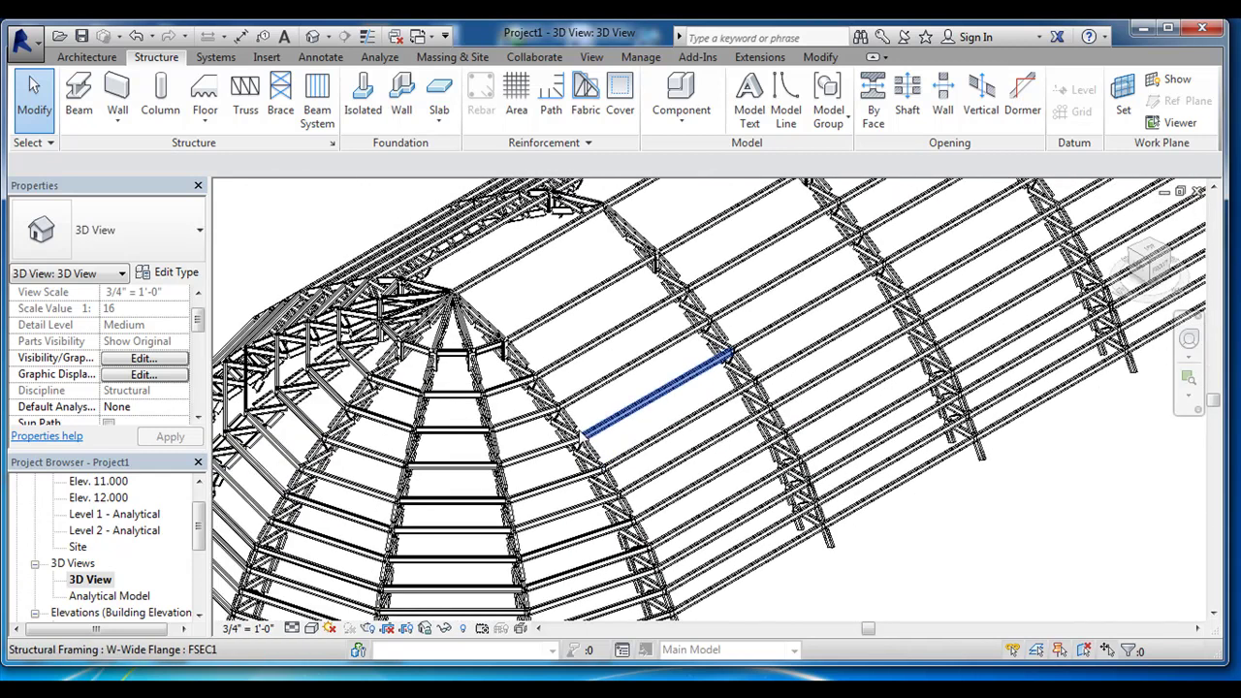
pyautogui.scroll(-2, 582, 427)
pyautogui.scroll(-2, 572, 436)
pyautogui.scroll(-2, 577, 432)
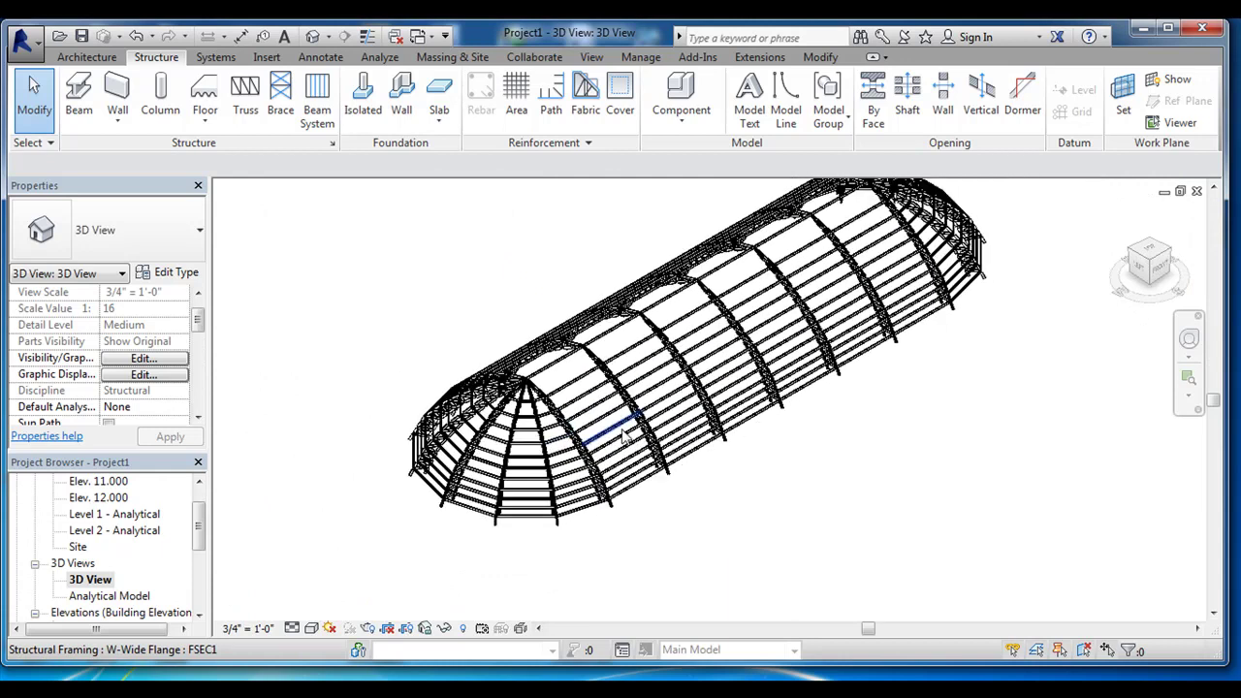
pyautogui.scroll(-1, 775, 267)
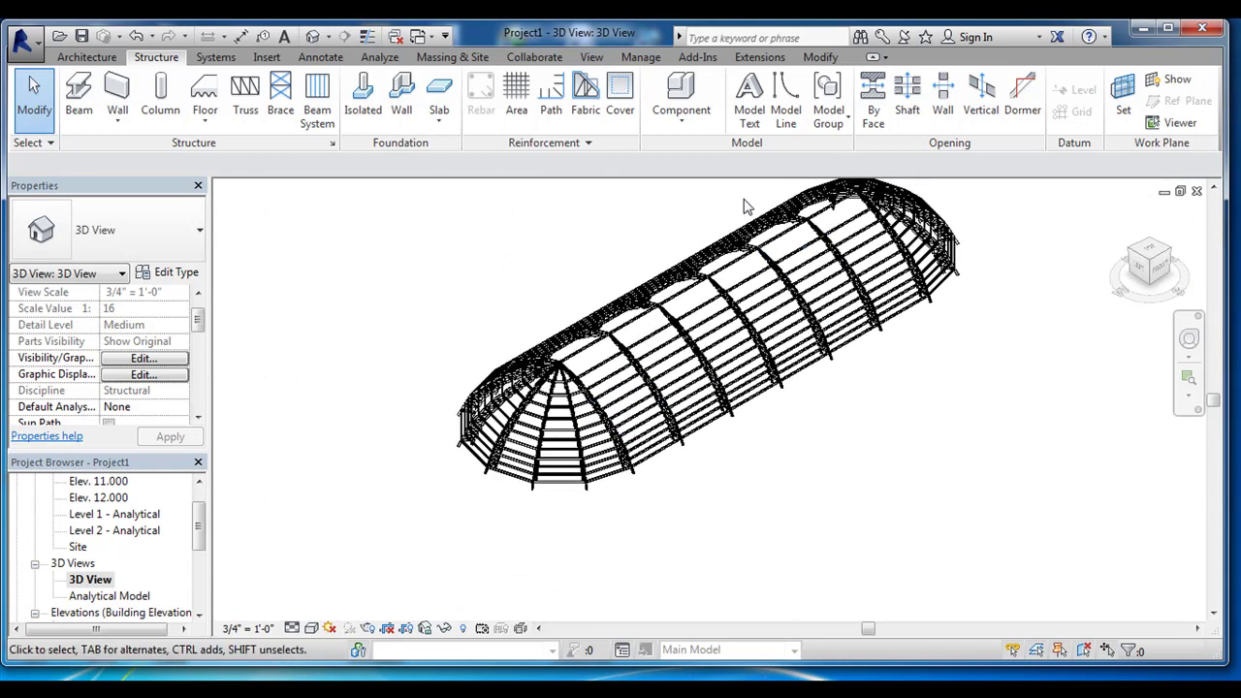
pyautogui.scroll(2, 746, 206)
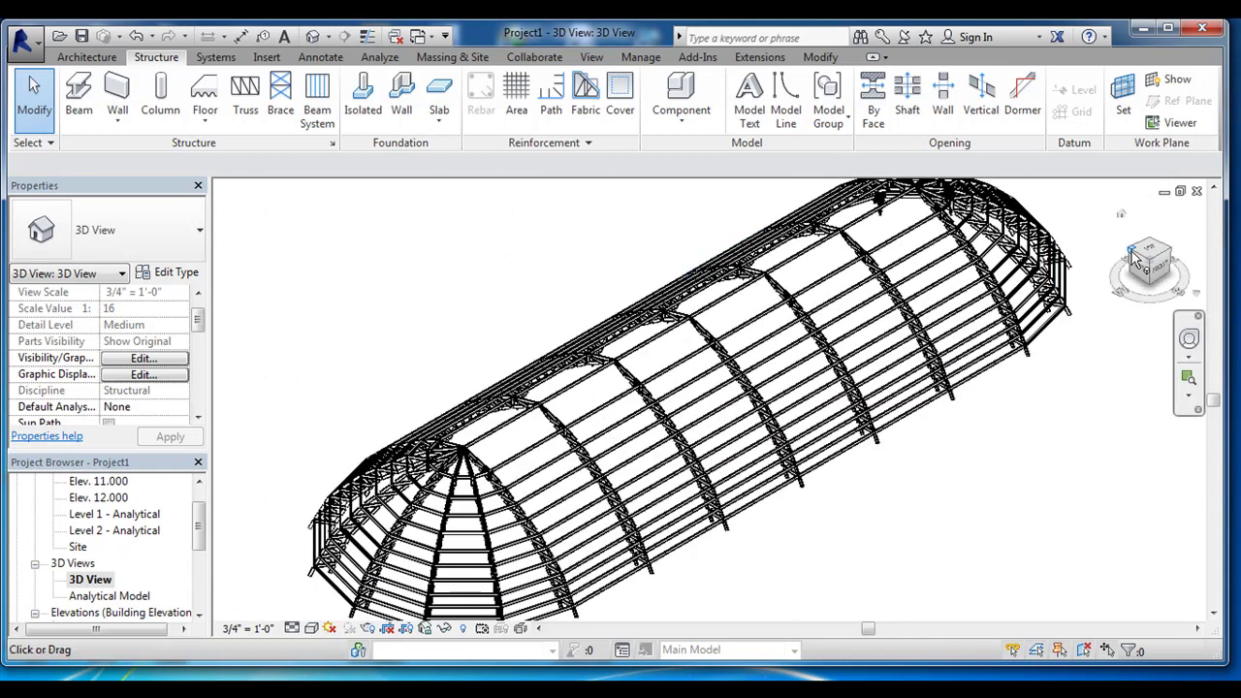
pyautogui.click(1134, 254)
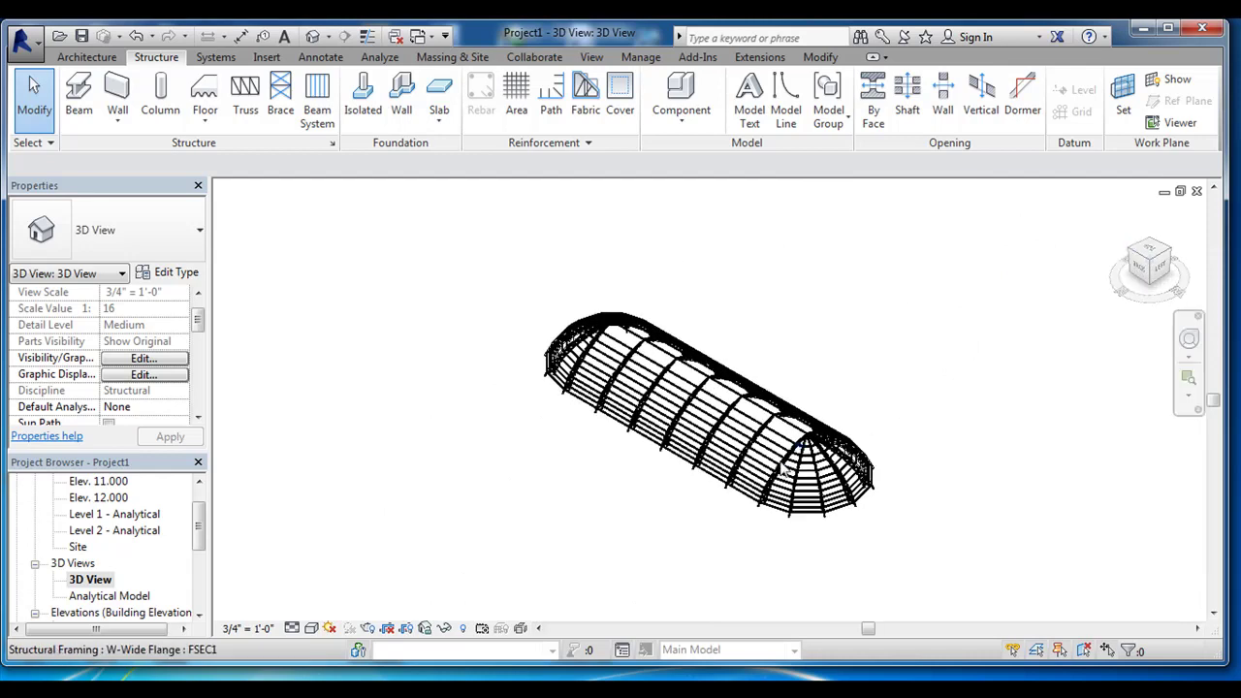
pyautogui.scroll(2, 740, 419)
pyautogui.scroll(2, 572, 334)
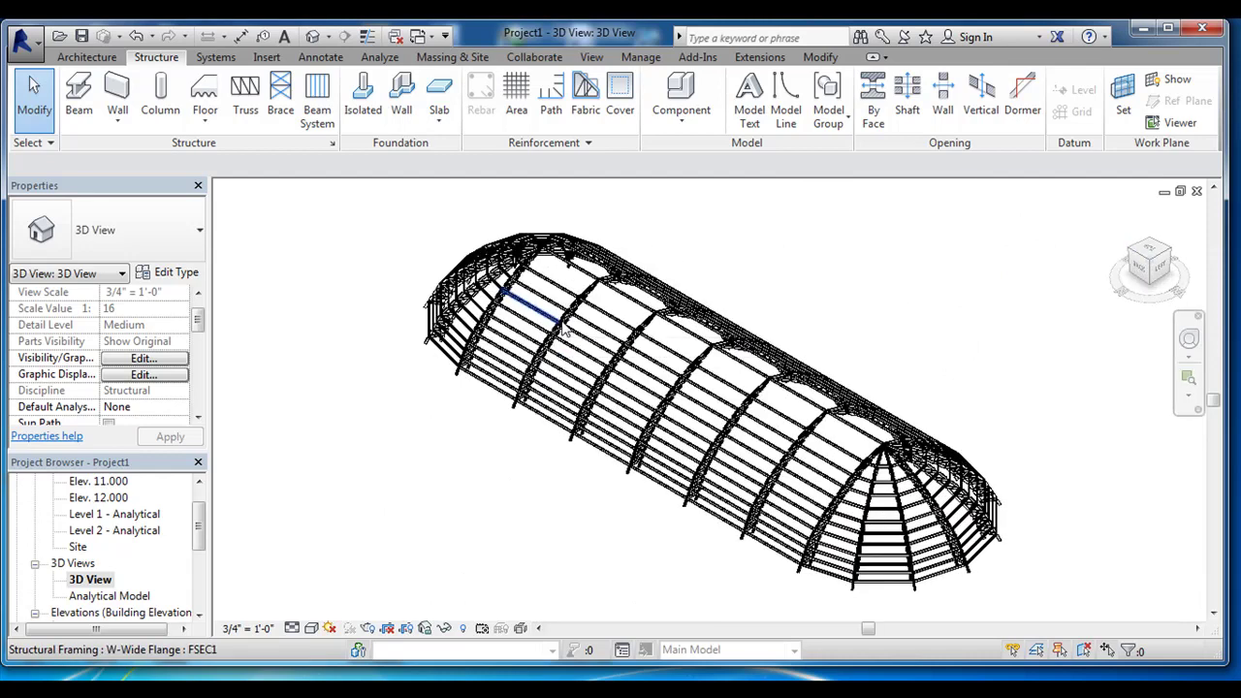
pyautogui.scroll(2, 561, 328)
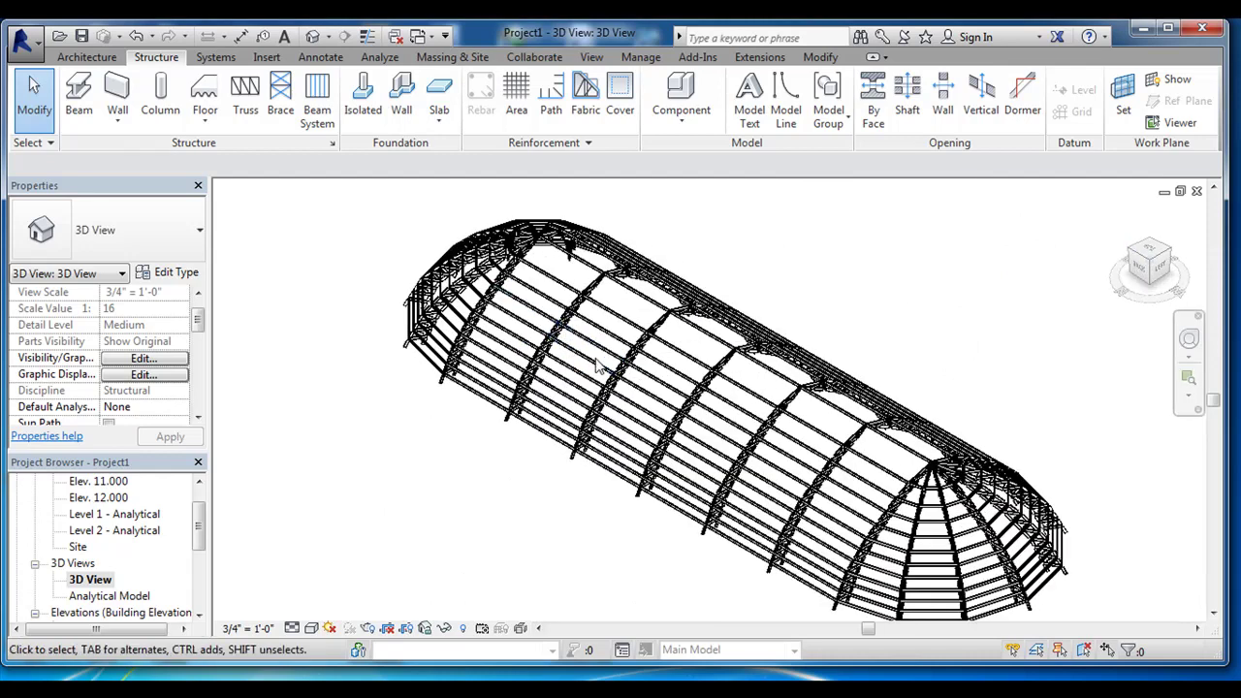
pyautogui.scroll(-1, 596, 369)
pyautogui.scroll(1, 708, 438)
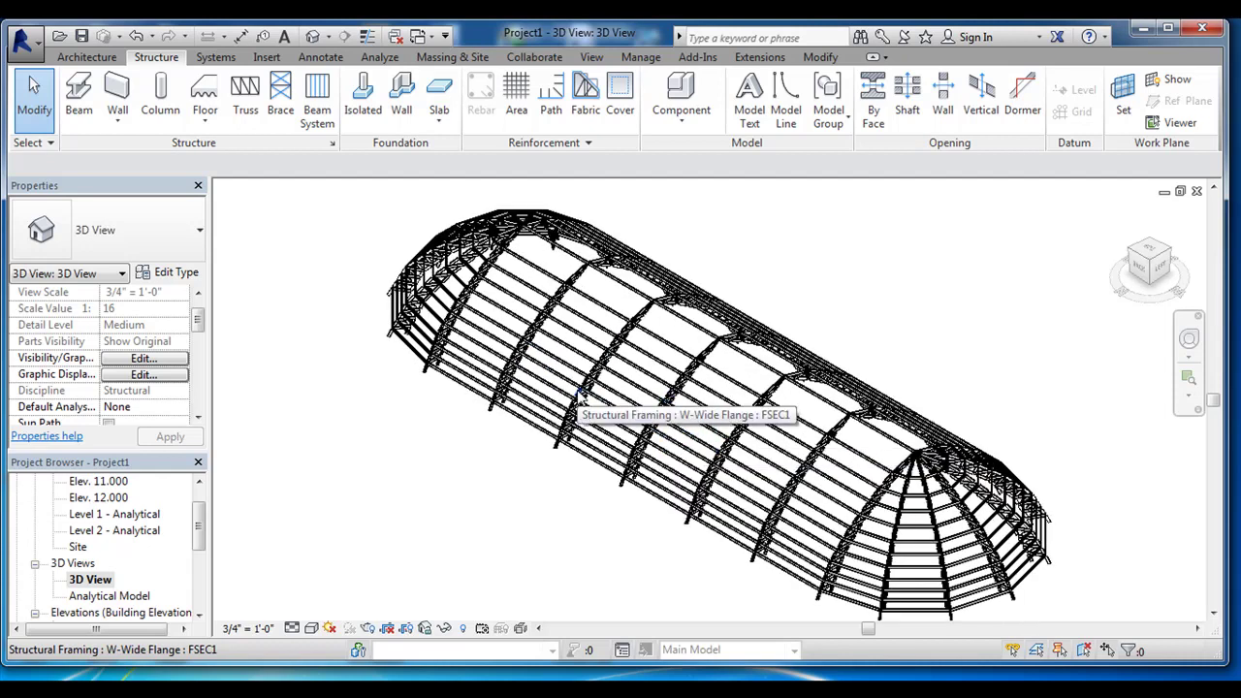
pyautogui.click(1149, 273)
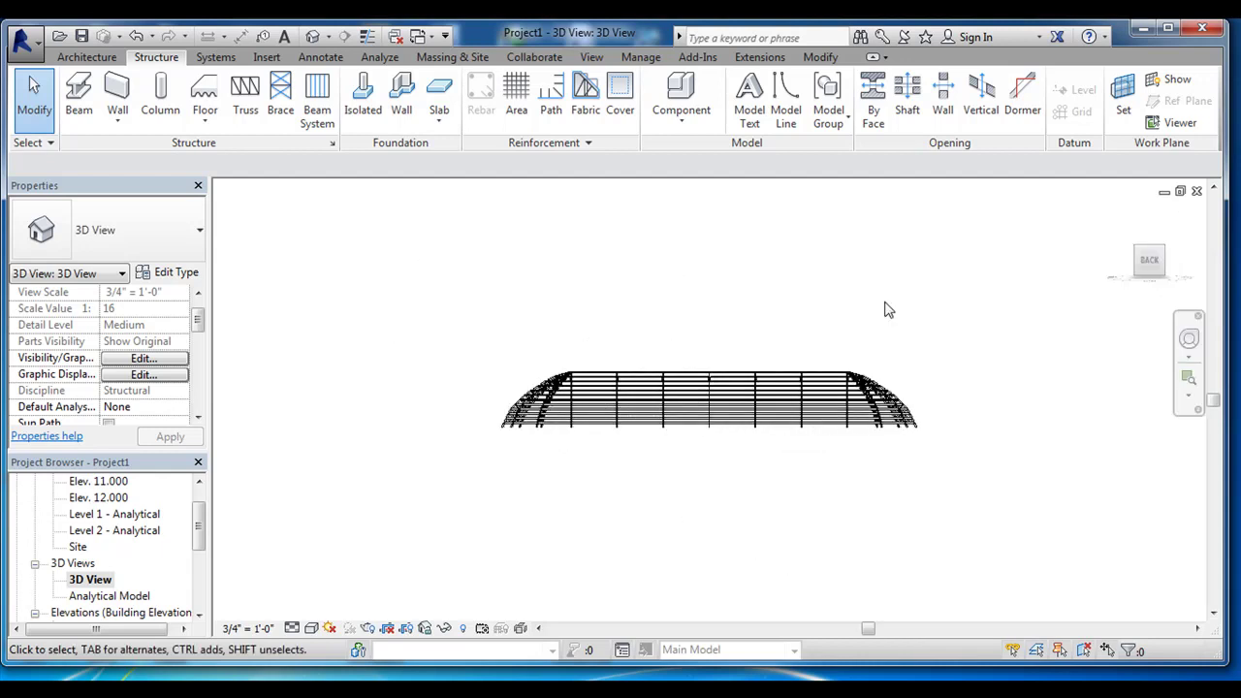
pyautogui.scroll(3, 721, 400)
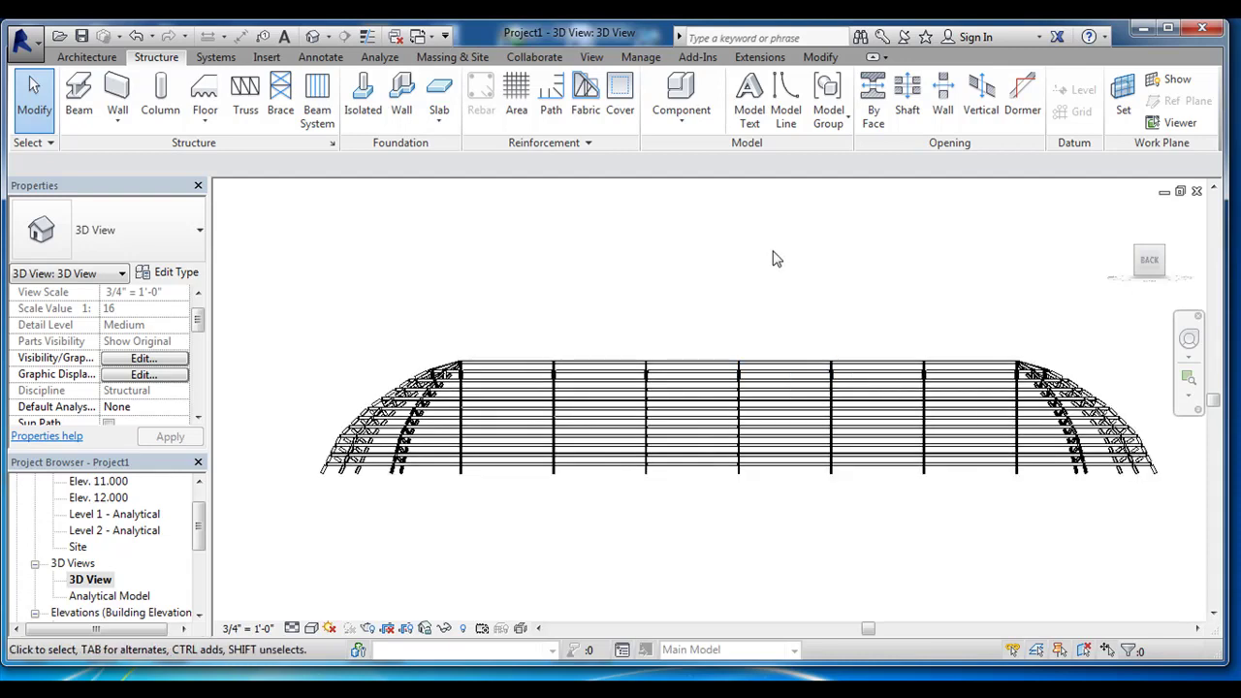
pyautogui.click(1139, 262)
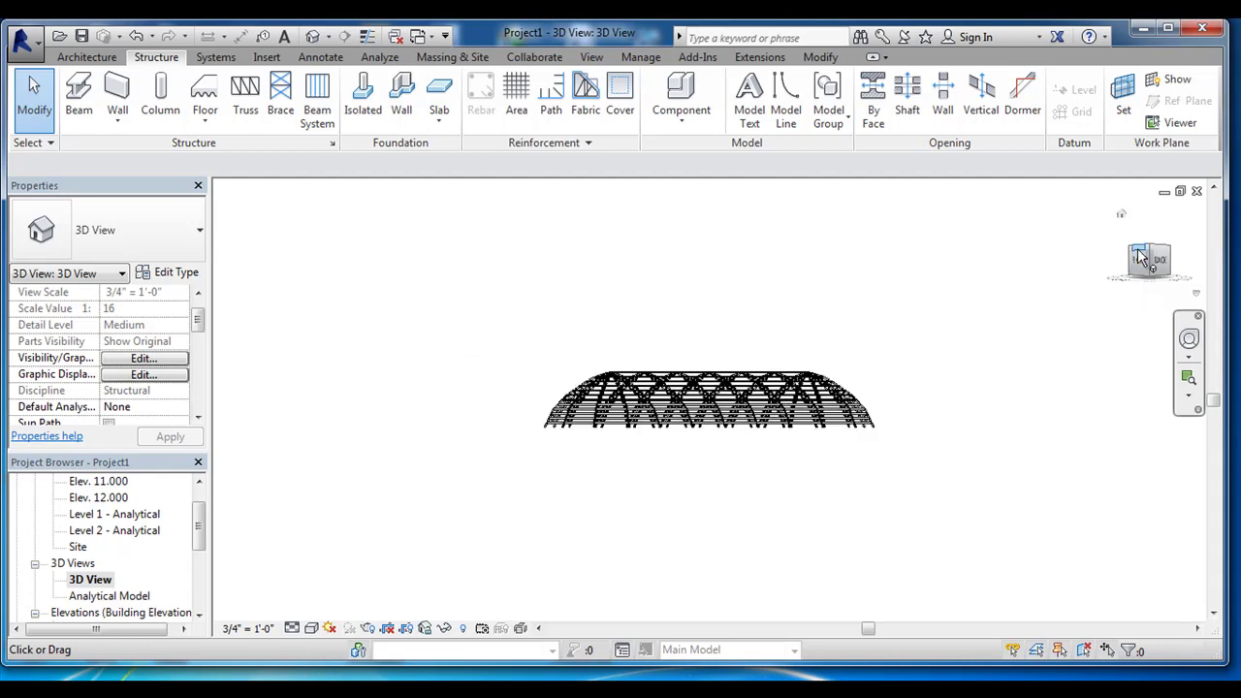
pyautogui.click(1153, 255)
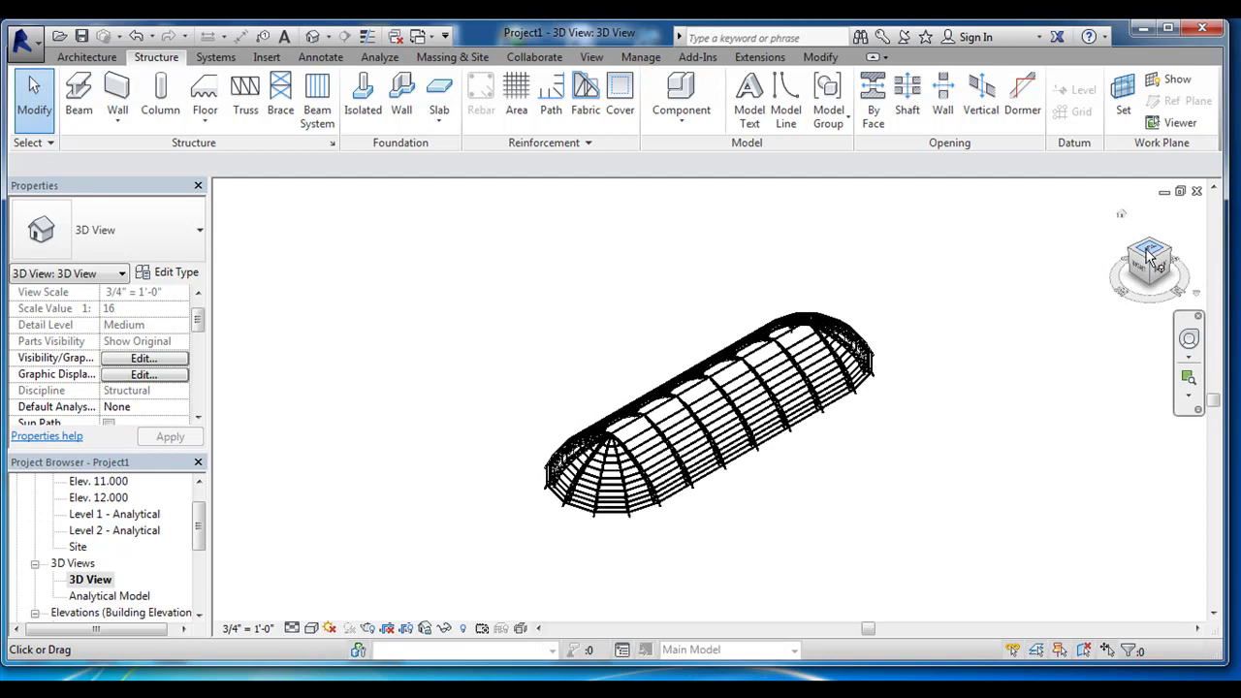
pyautogui.scroll(1, 713, 380)
pyautogui.scroll(1, 684, 488)
pyautogui.scroll(1, 746, 468)
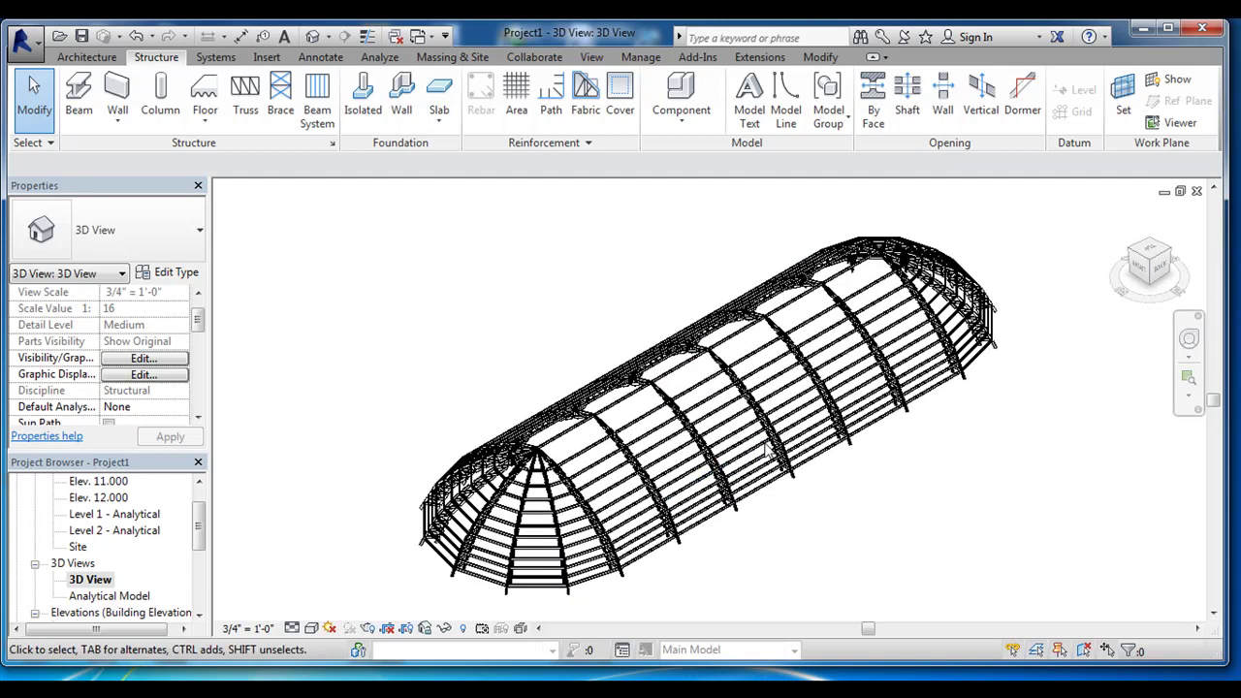
pyautogui.scroll(1, 717, 455)
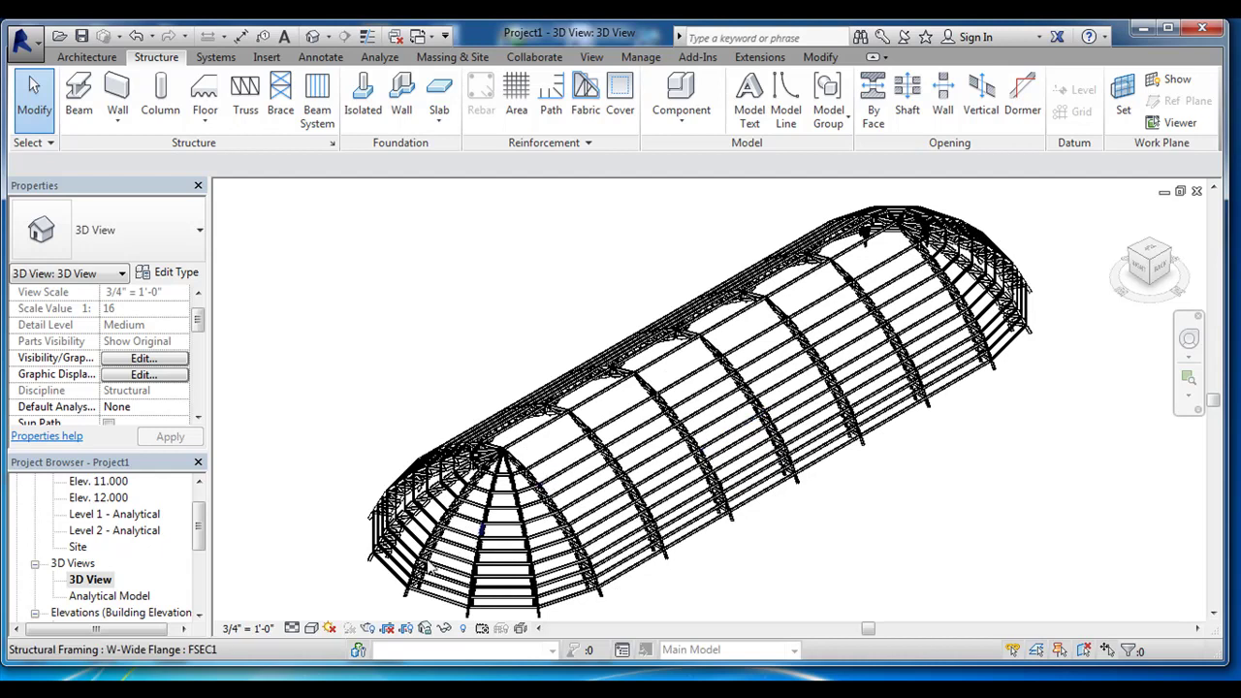
pyautogui.scroll(2, 475, 538)
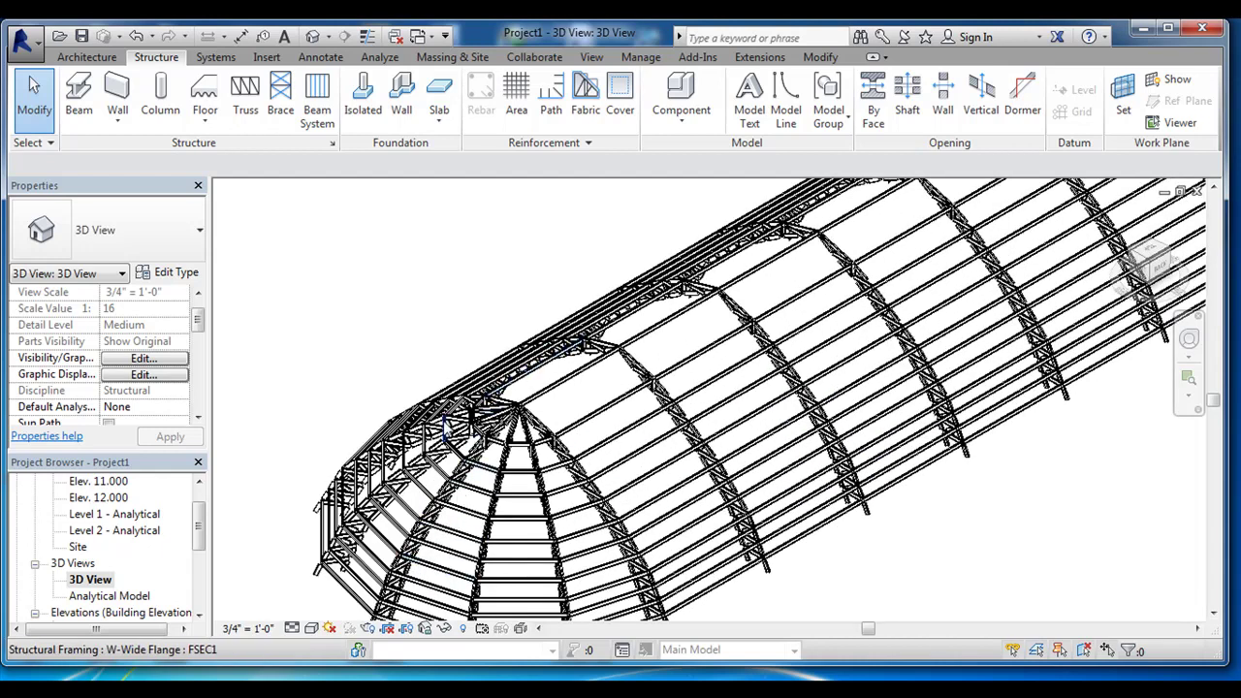